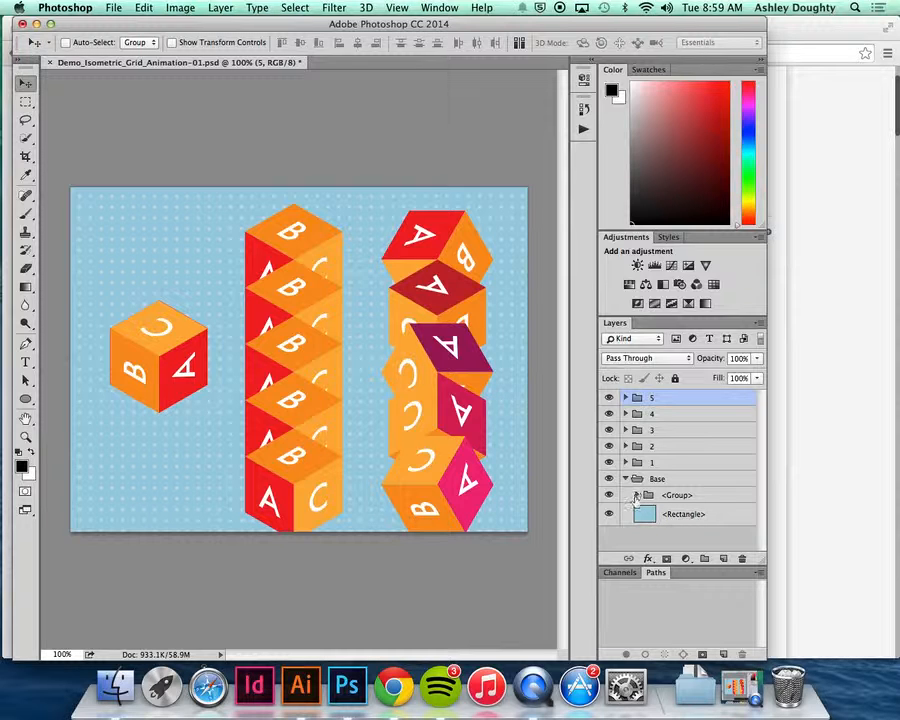
Examine the layers nested inside the Base group and collapse the group again.
{"action": "left_click", "coordinate": [636, 494]}
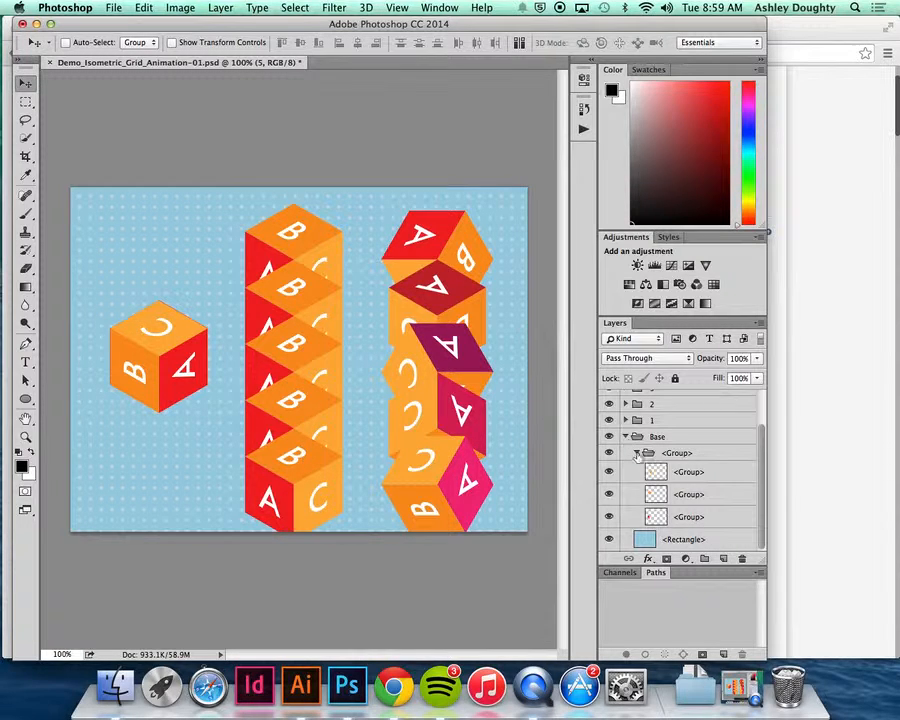
{"action": "left_click", "coordinate": [636, 453]}
{"action": "left_click", "coordinate": [628, 479]}
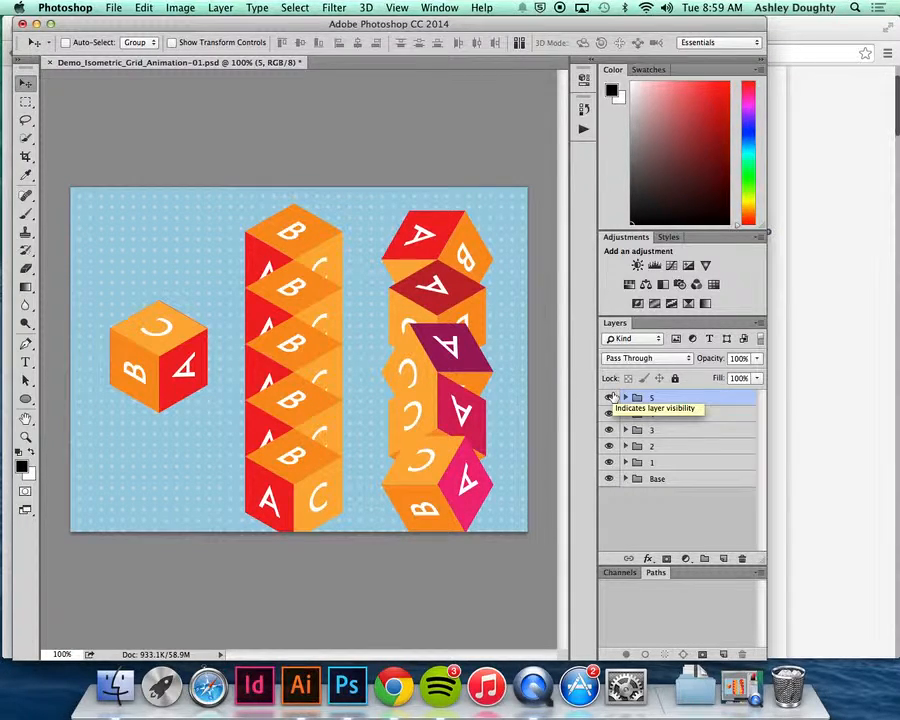
Hide groups 1 through 5 and the cube <Group> inside Base, leaving only the dotted blue background showing.
{"action": "left_click_drag", "start_coordinate": [610, 397], "coordinate": [620, 487]}
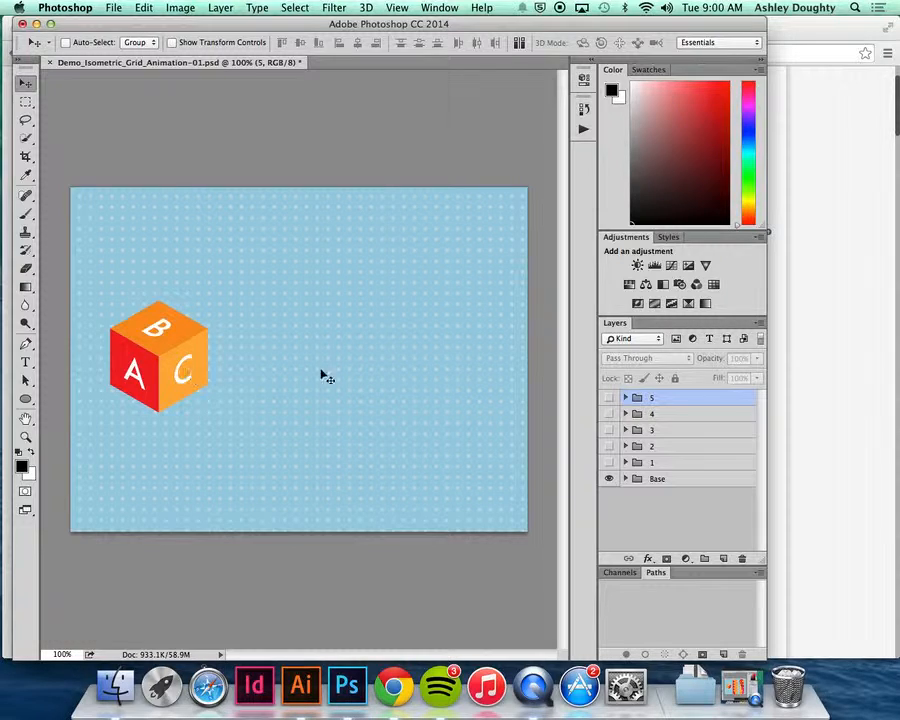
{"action": "left_click", "coordinate": [627, 479]}
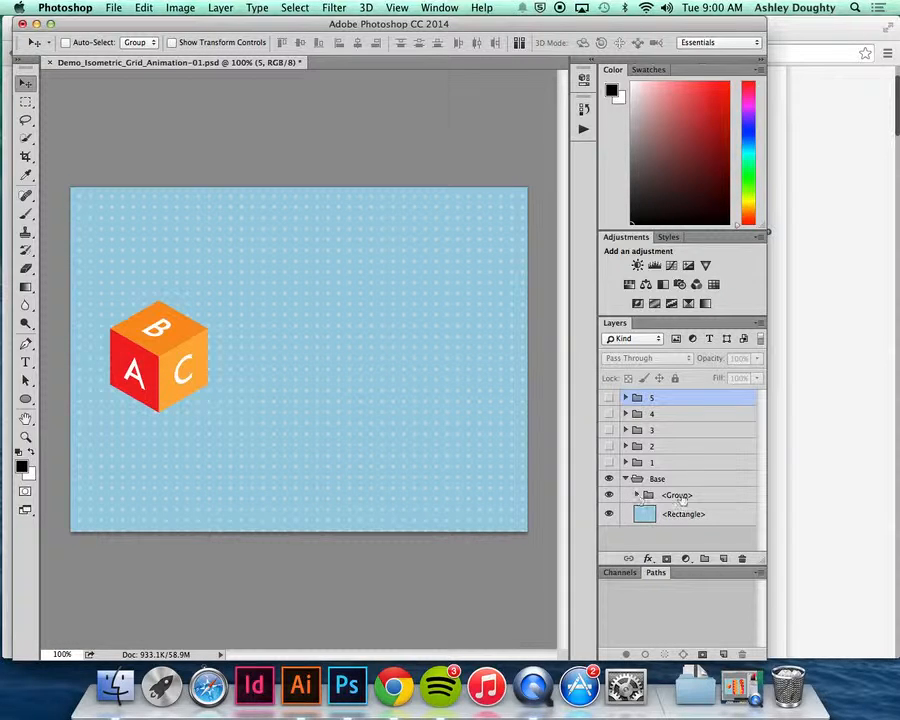
{"action": "left_click", "coordinate": [609, 496]}
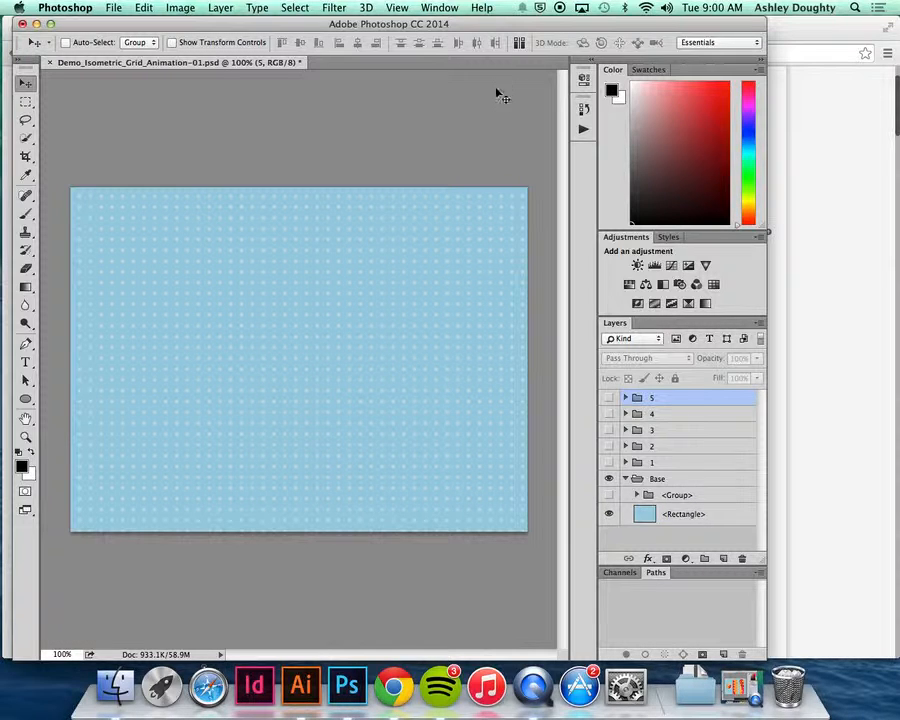
Show the Timeline, create a video timeline and convert it to a frame animation.
{"action": "left_click", "coordinate": [450, 7]}
{"action": "mouse_move", "coordinate": [482, 8]}
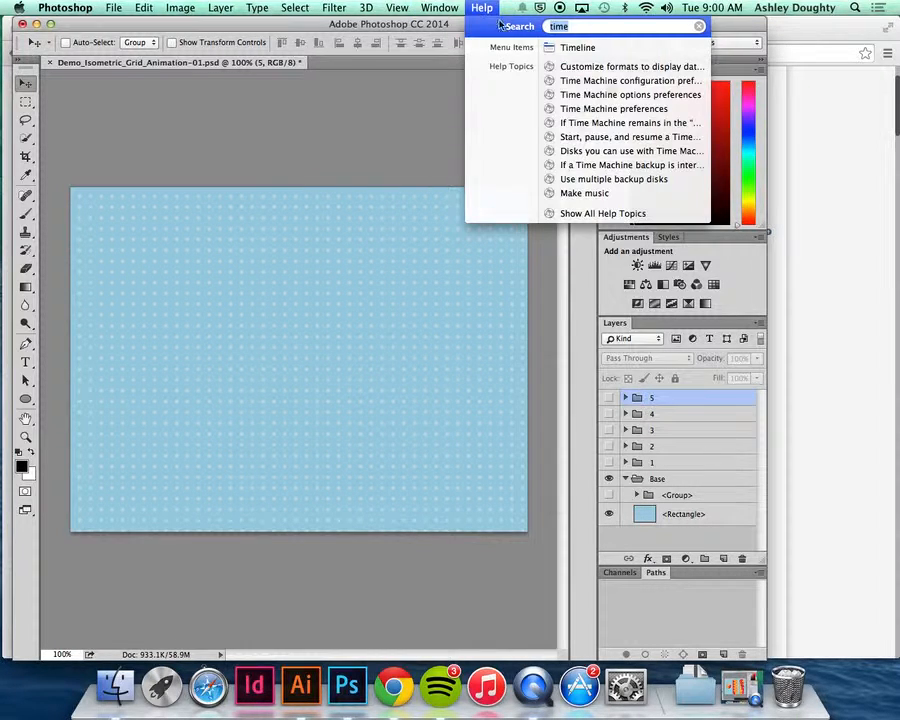
{"action": "mouse_move", "coordinate": [586, 50]}
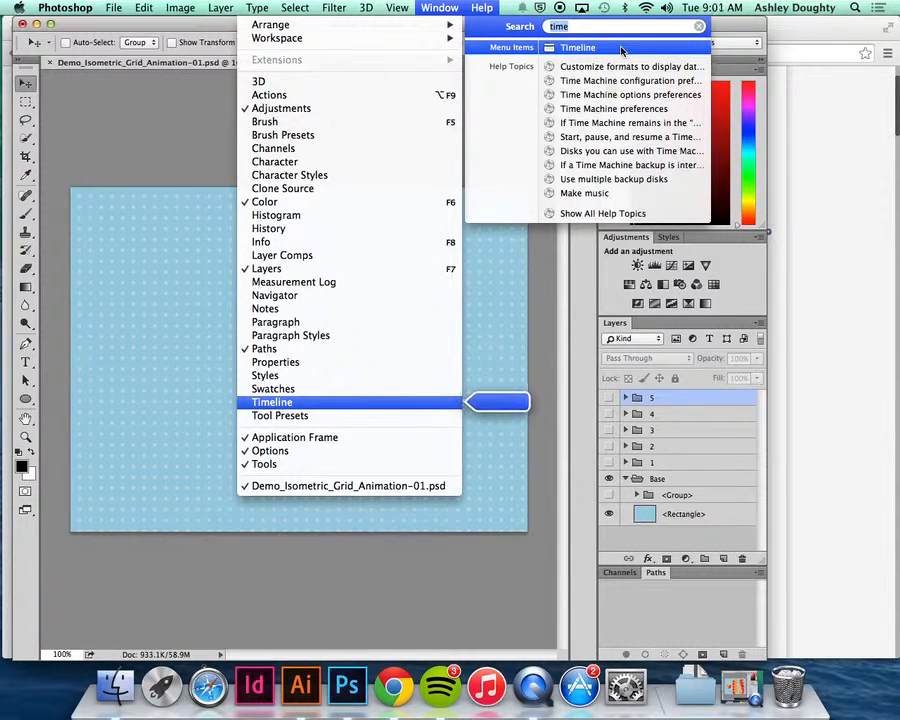
{"action": "left_click", "coordinate": [583, 48]}
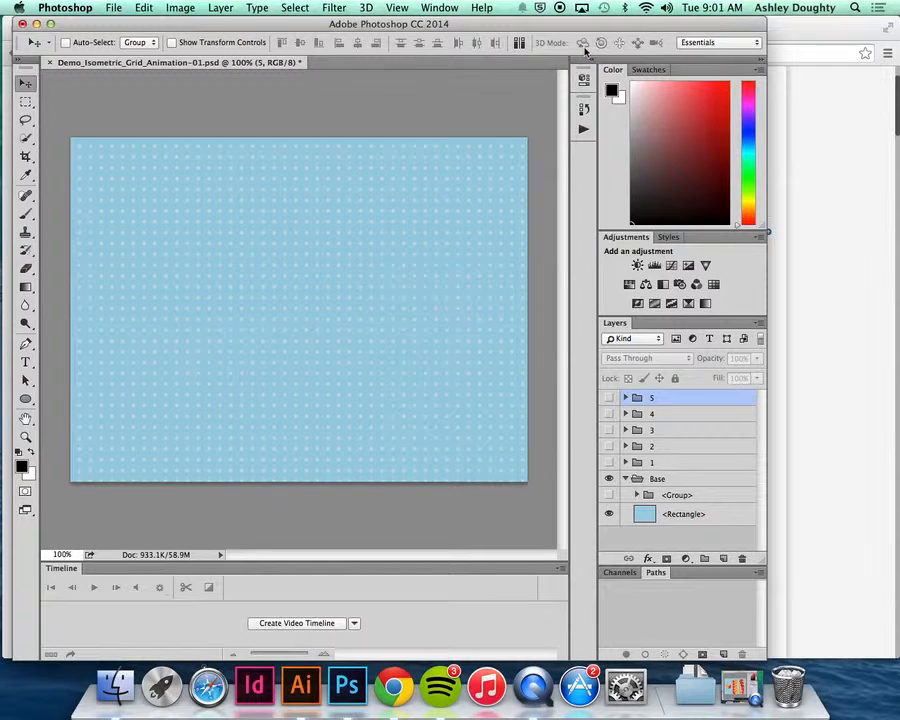
{"action": "left_click", "coordinate": [292, 624]}
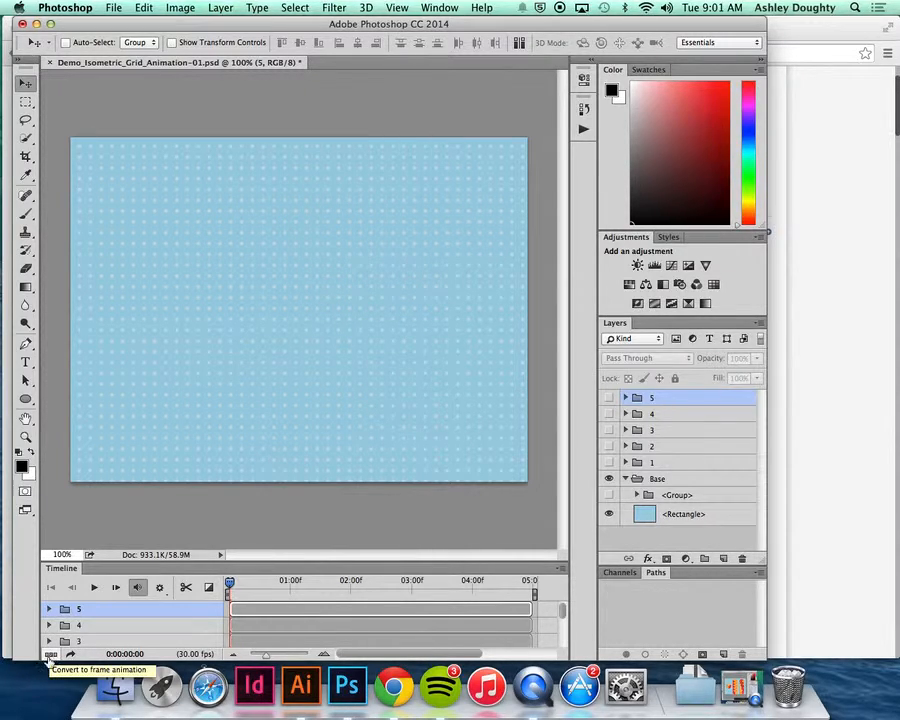
{"action": "left_click", "coordinate": [51, 655]}
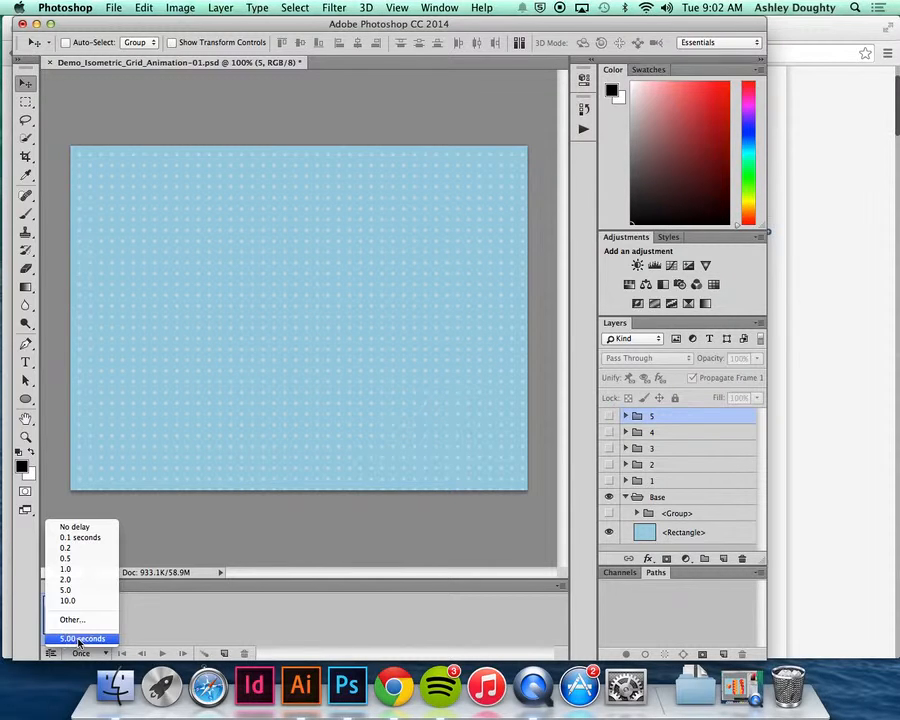
Set the first frame's delay to 0.2 seconds and make group 1 visible in it.
{"action": "left_click", "coordinate": [83, 550]}
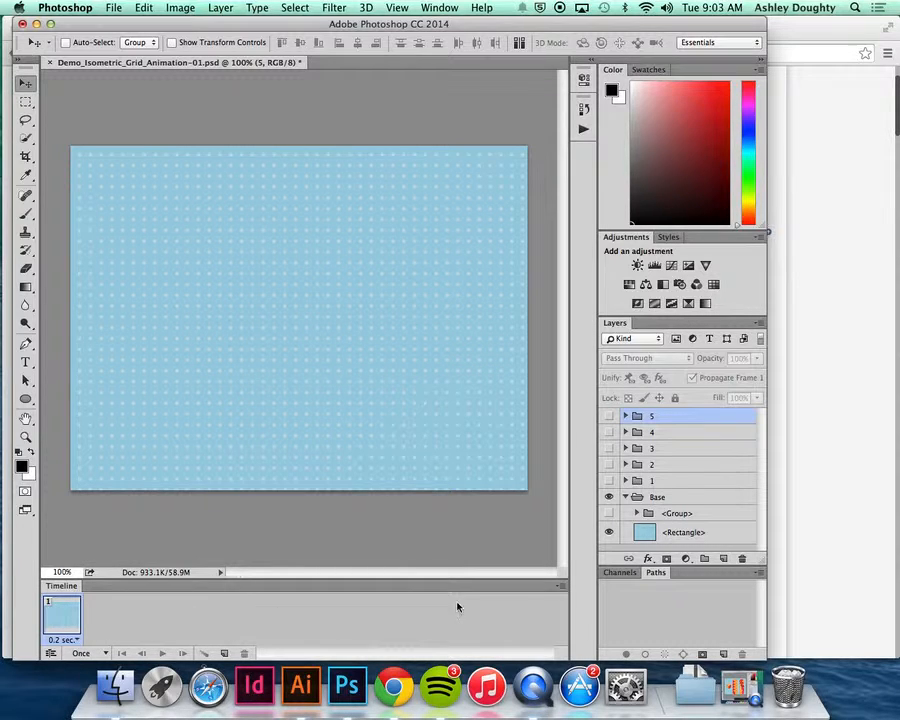
{"action": "left_click", "coordinate": [626, 497]}
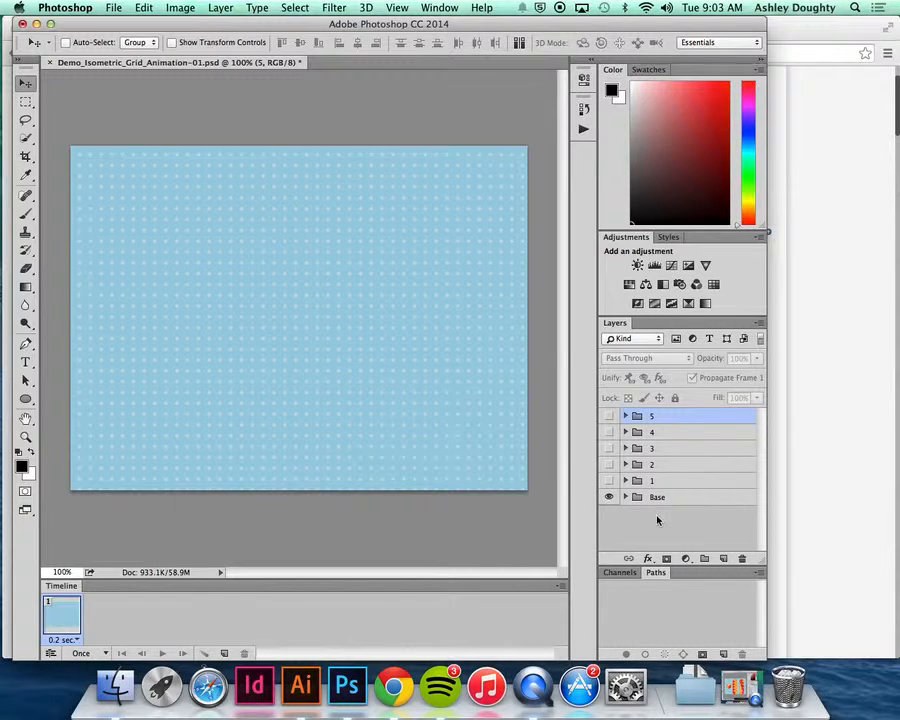
{"action": "left_click", "coordinate": [608, 482]}
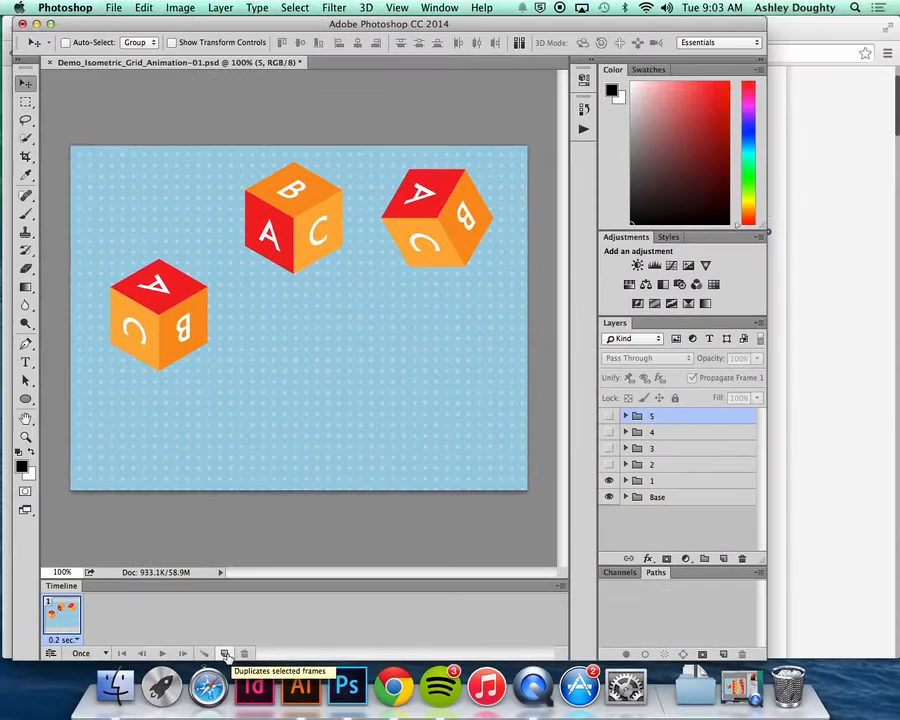
Duplicate frame 1 as a second frame that shows group 2 instead of group 1.
{"action": "left_click", "coordinate": [229, 653]}
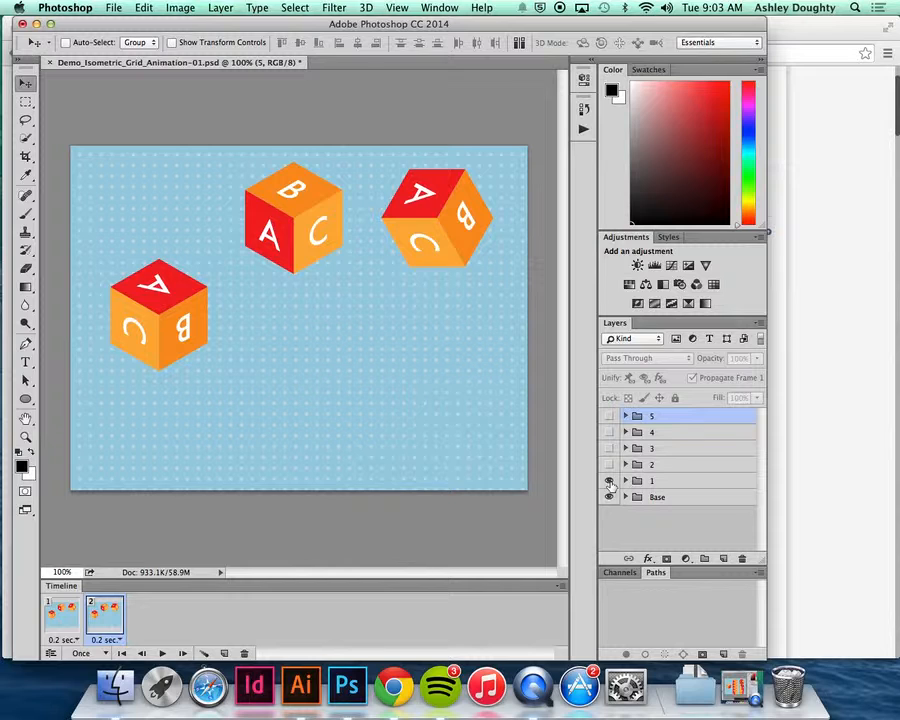
{"action": "left_click", "coordinate": [609, 482]}
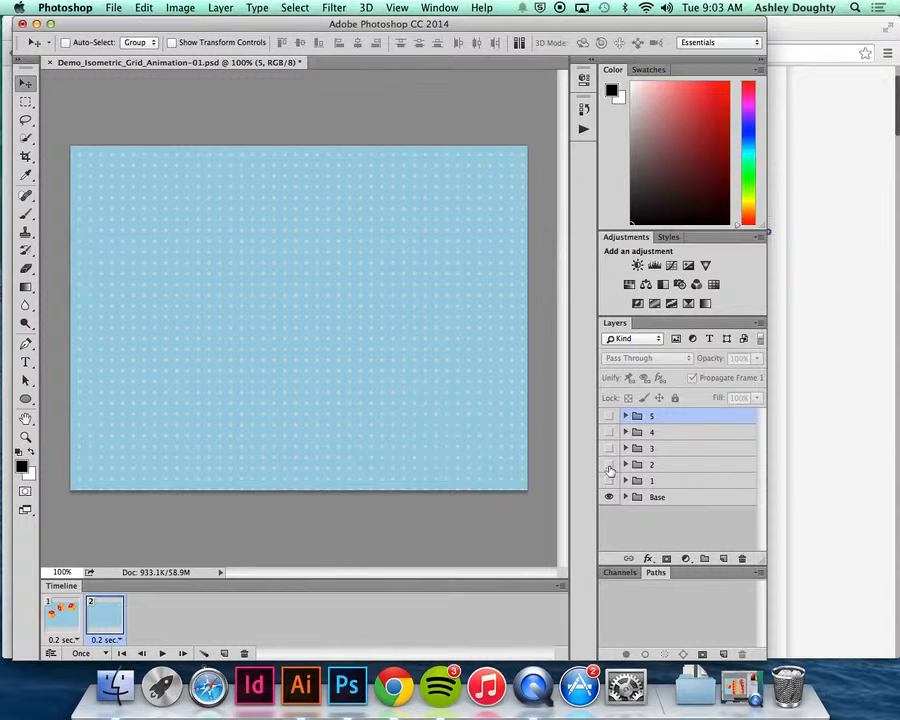
{"action": "left_click", "coordinate": [609, 465]}
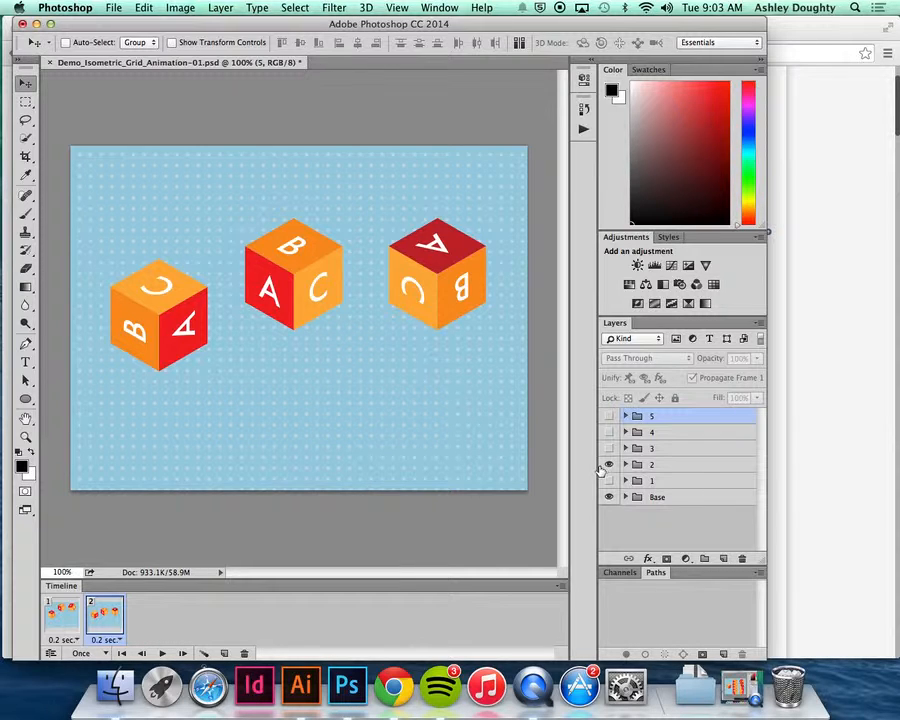
Duplicate frame 2 as a third frame that shows group 3 instead of group 2.
{"action": "left_click", "coordinate": [224, 653]}
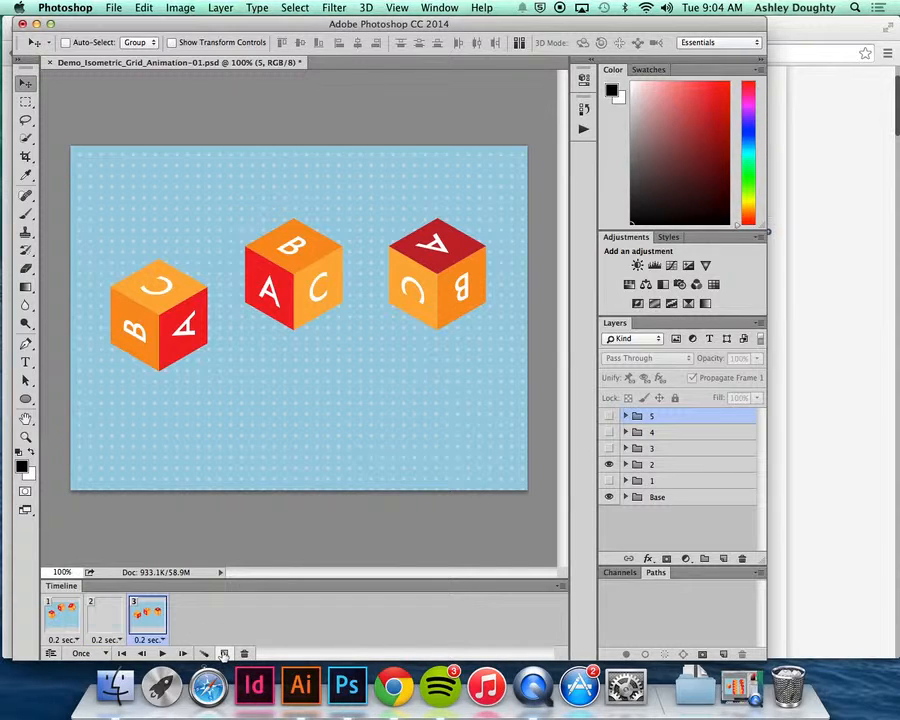
{"action": "left_click", "coordinate": [609, 465]}
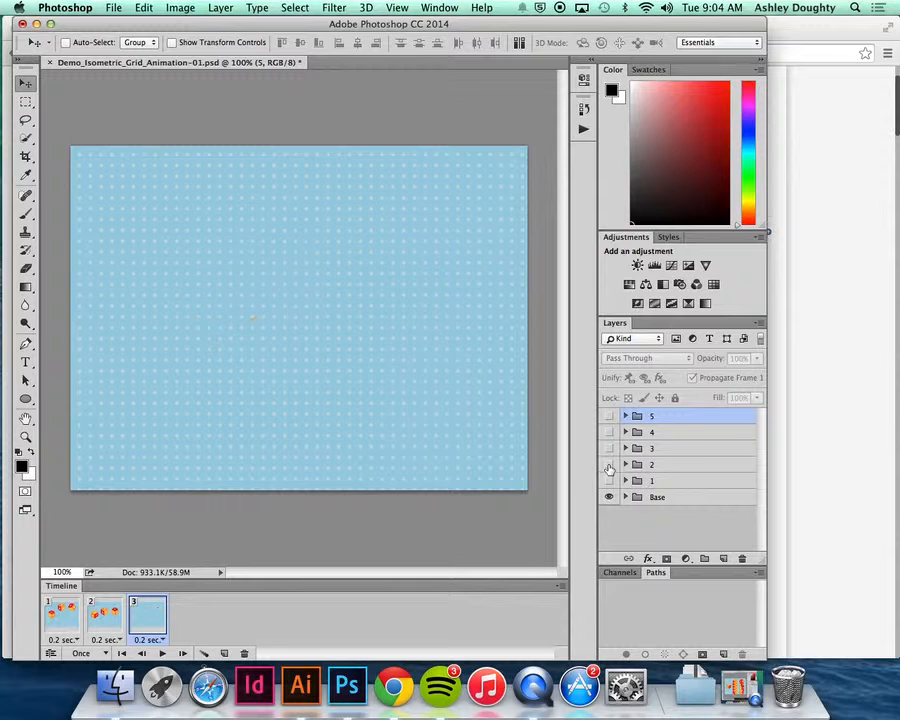
{"action": "left_click", "coordinate": [609, 448]}
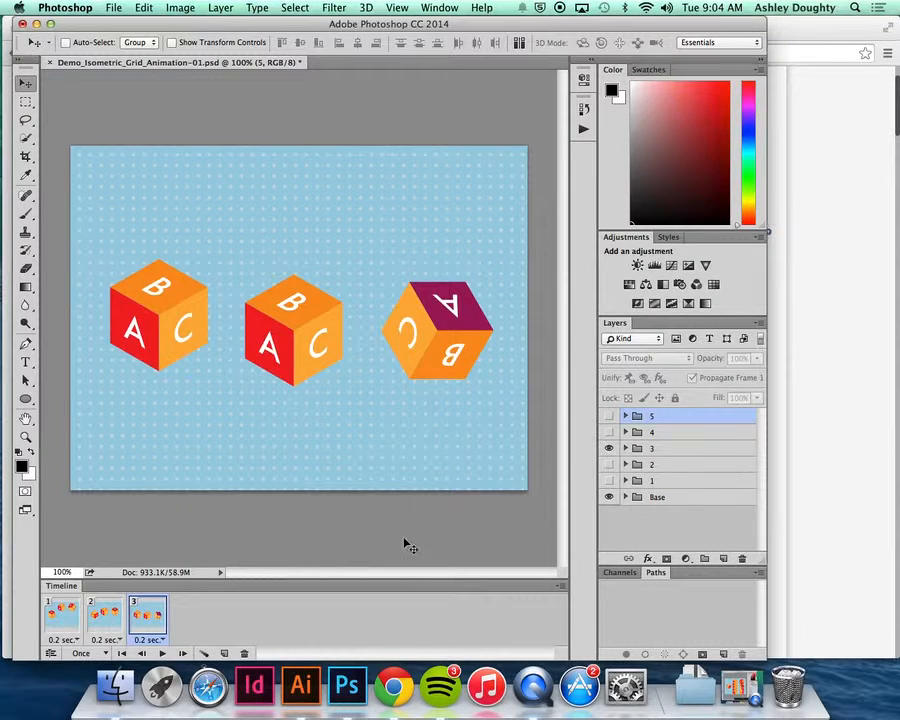
Duplicate frame 3 as a fourth frame that shows group 4 instead of group 3.
{"action": "left_click", "coordinate": [224, 653]}
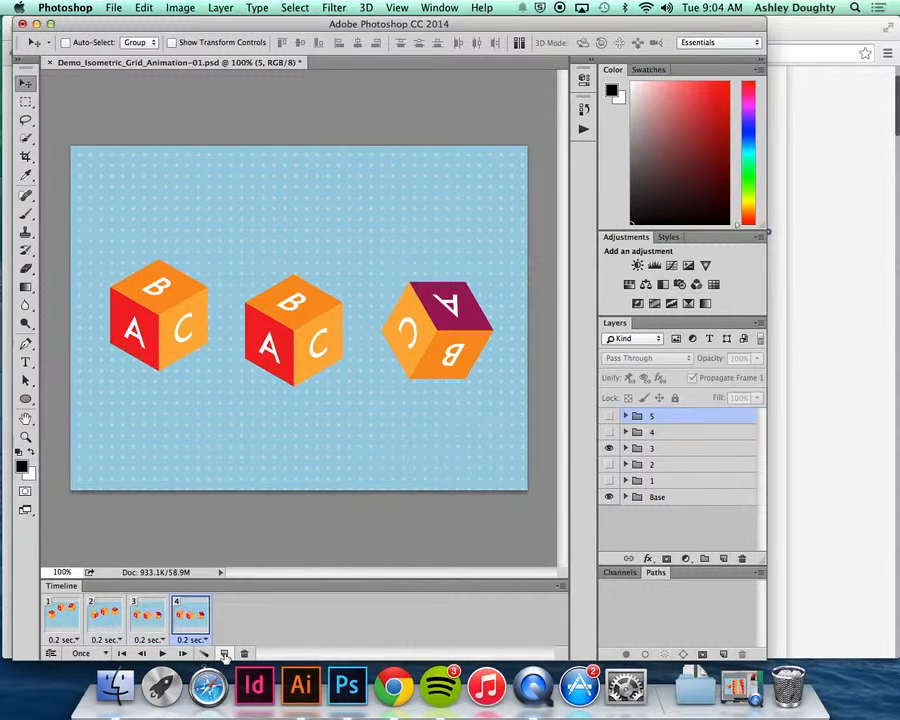
{"action": "left_click", "coordinate": [609, 448]}
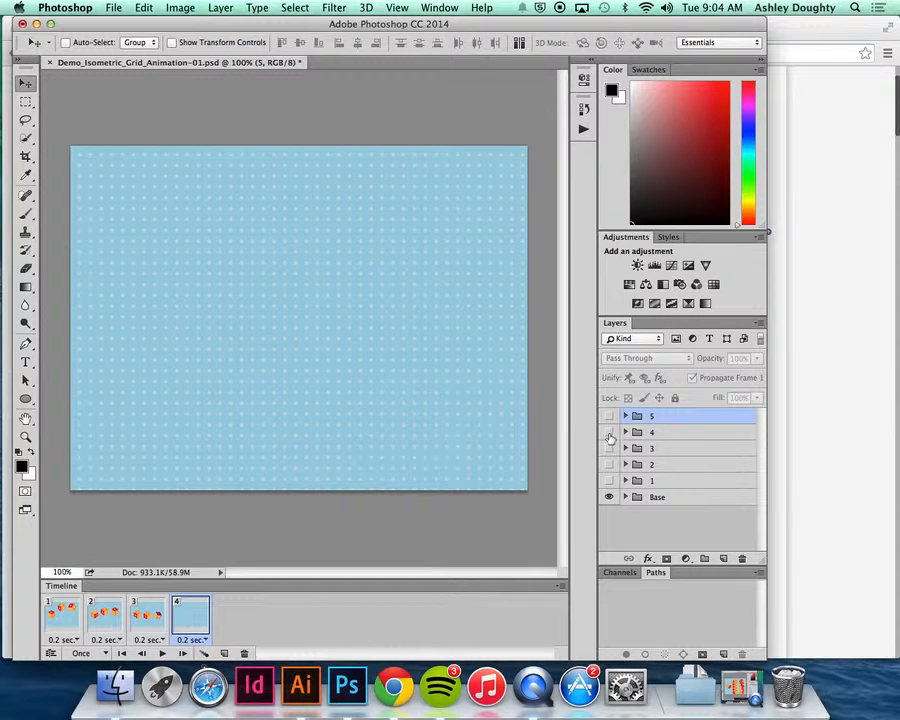
{"action": "left_click", "coordinate": [609, 432]}
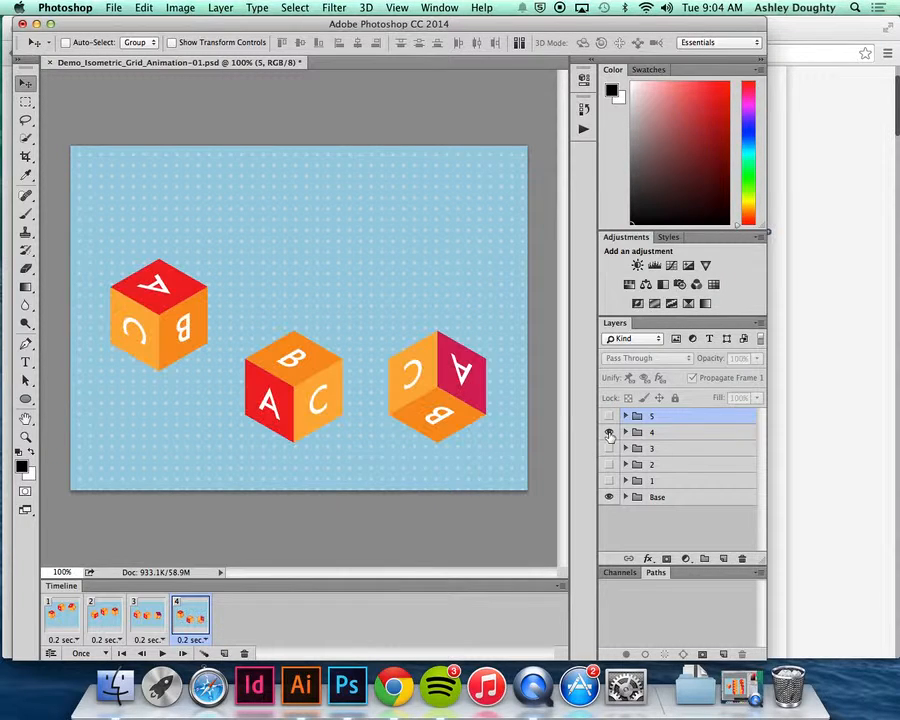
Duplicate frame 4 as a fifth frame showing group 5 instead of group 4, and play the animation.
{"action": "left_click", "coordinate": [224, 653]}
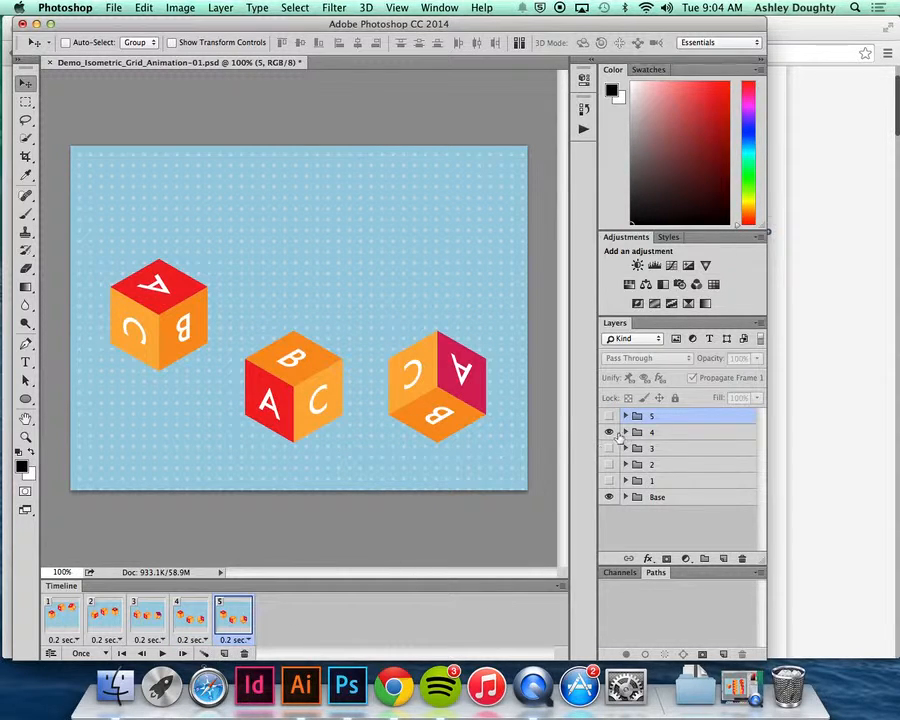
{"action": "left_click", "coordinate": [609, 432]}
{"action": "left_click", "coordinate": [609, 416]}
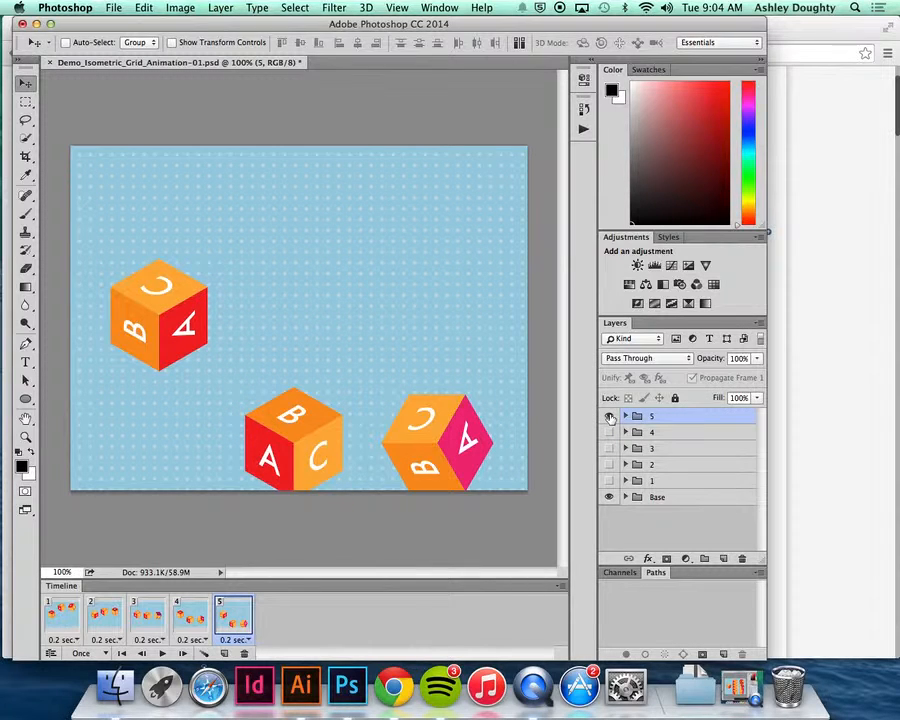
{"action": "left_click", "coordinate": [163, 655]}
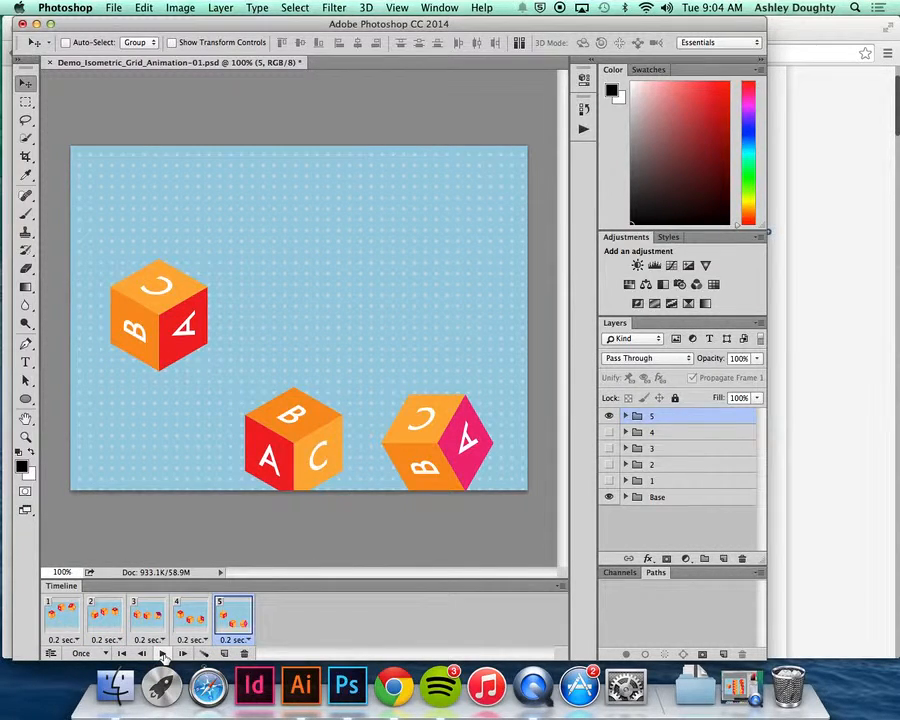
{"action": "left_click", "coordinate": [163, 655]}
{"action": "left_click", "coordinate": [107, 652]}
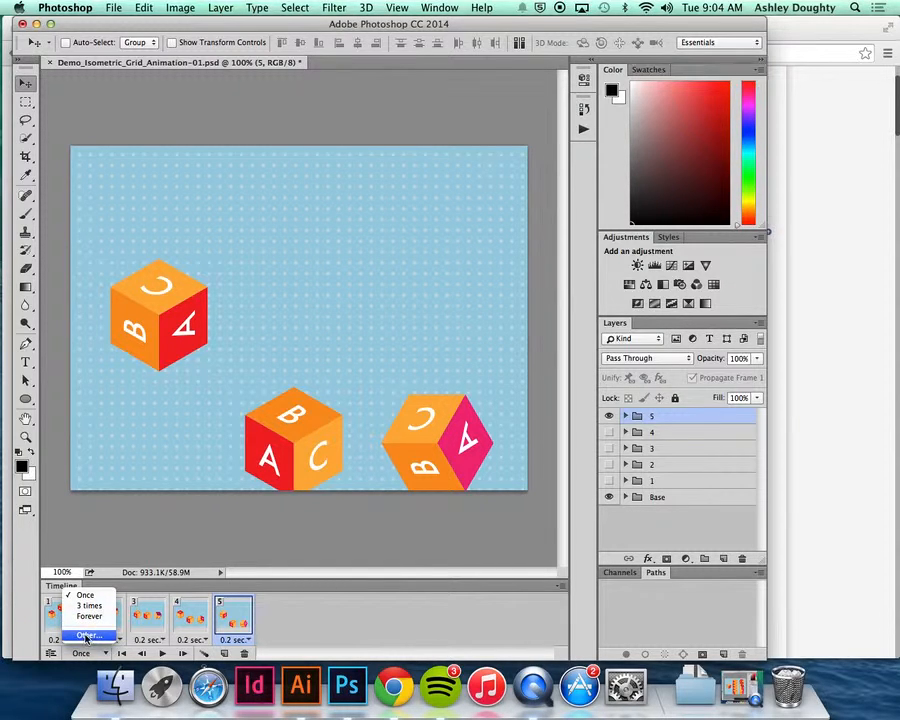
{"action": "left_click", "coordinate": [80, 636]}
{"action": "left_click_drag", "start_coordinate": [414, 350], "coordinate": [319, 312]}
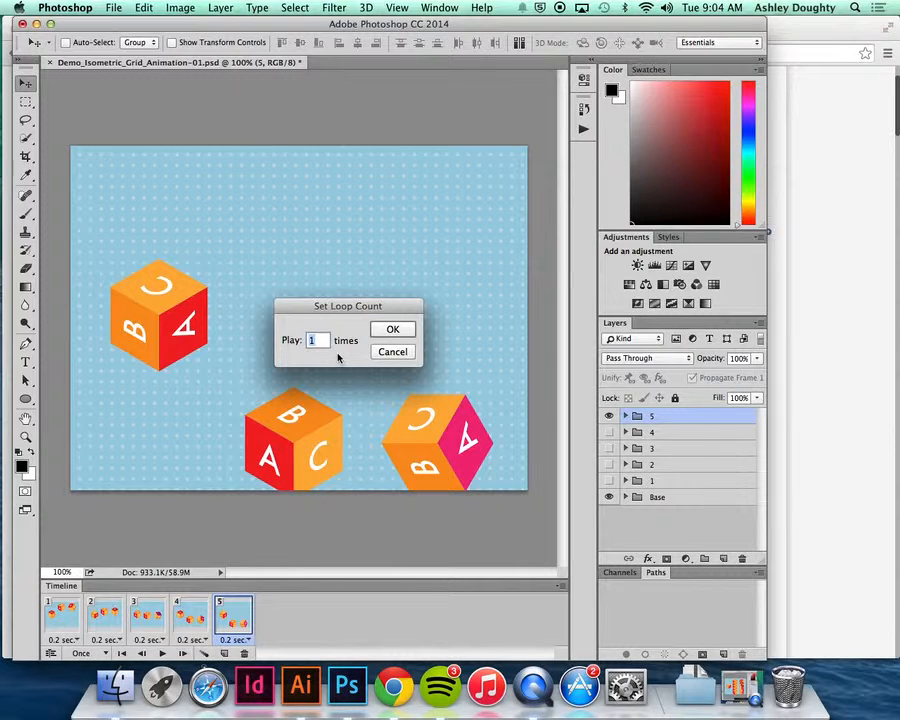
{"action": "left_click", "coordinate": [391, 352]}
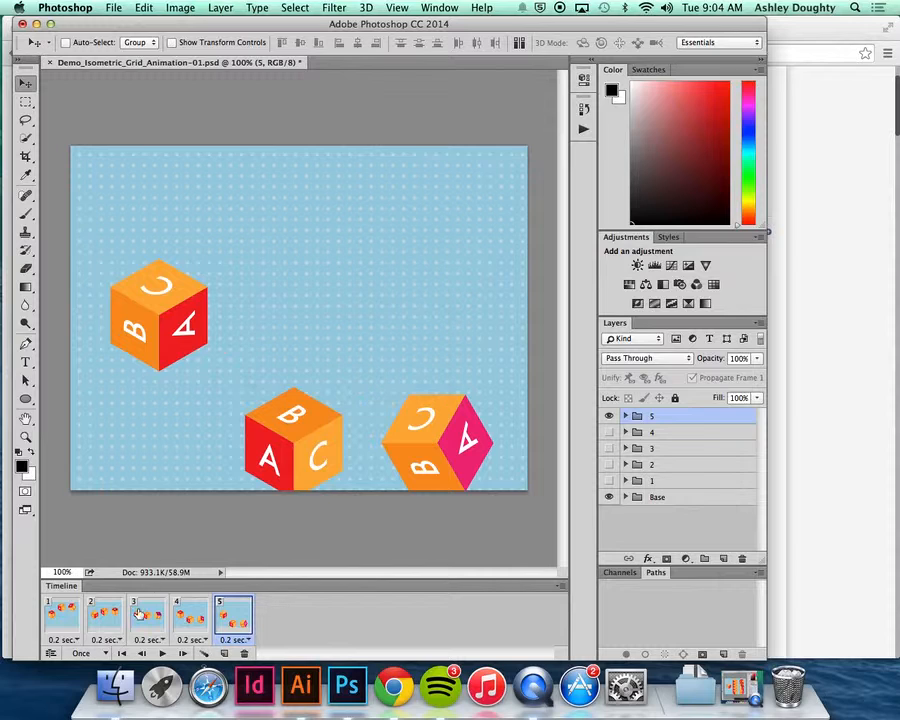
Set the animation to loop forever and preview the playback.
{"action": "left_click", "coordinate": [81, 653]}
{"action": "left_click", "coordinate": [90, 617]}
{"action": "left_click", "coordinate": [162, 653]}
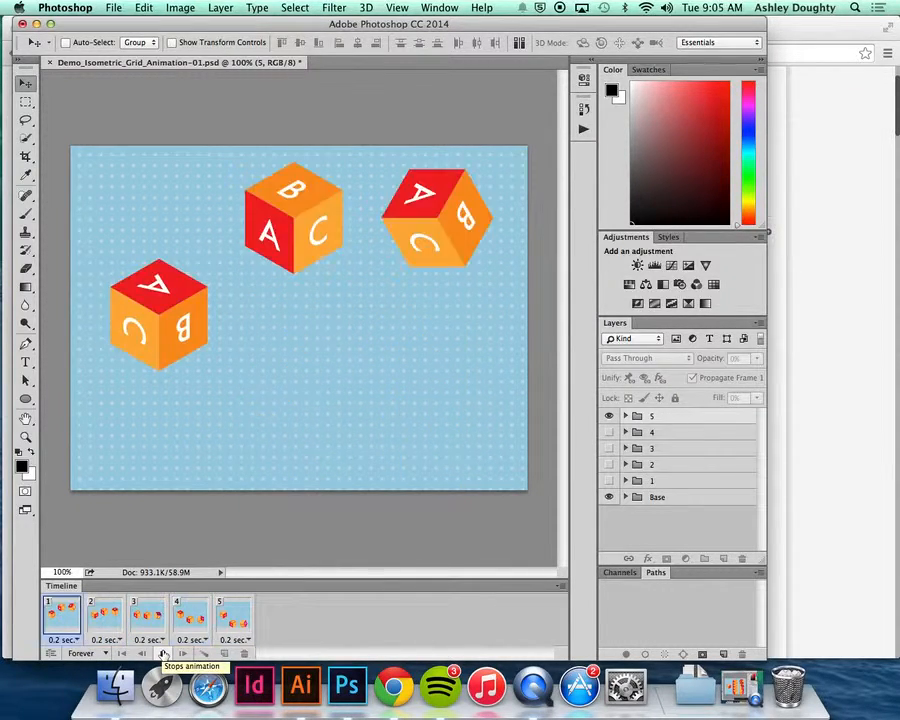
{"action": "left_click", "coordinate": [163, 654]}
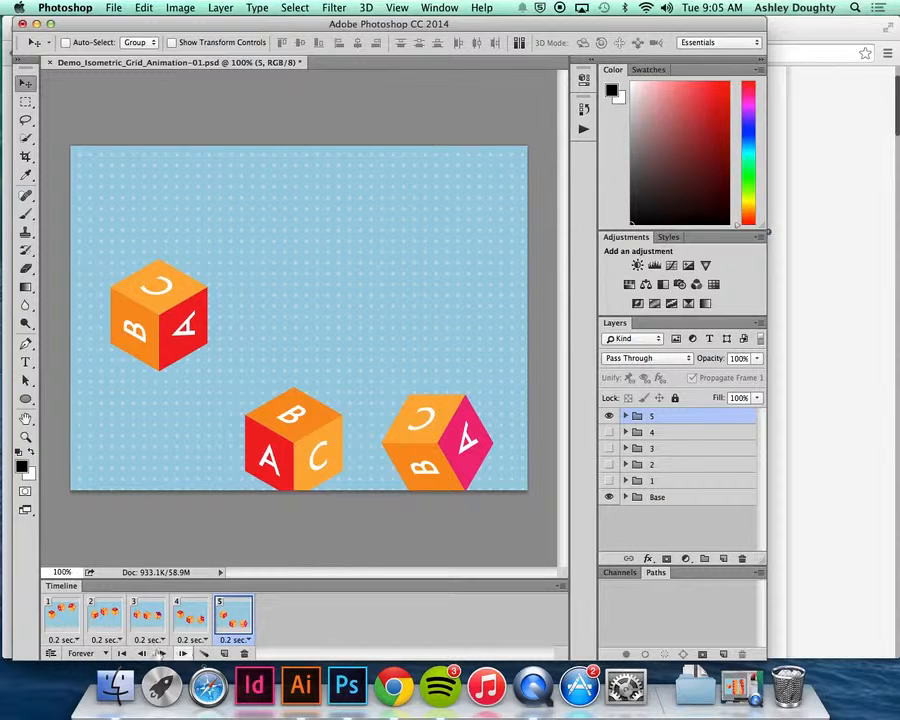
Duplicate frame 5 as a sixth frame that shows group 4 instead of group 5.
{"action": "left_click", "coordinate": [223, 653]}
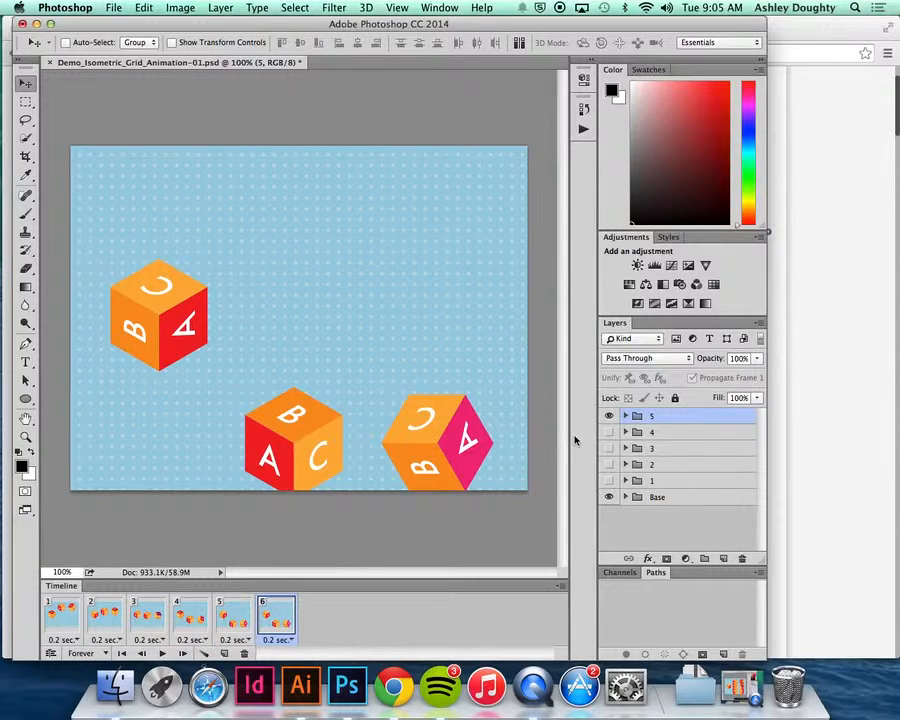
{"action": "left_click", "coordinate": [609, 416]}
{"action": "left_click", "coordinate": [609, 432]}
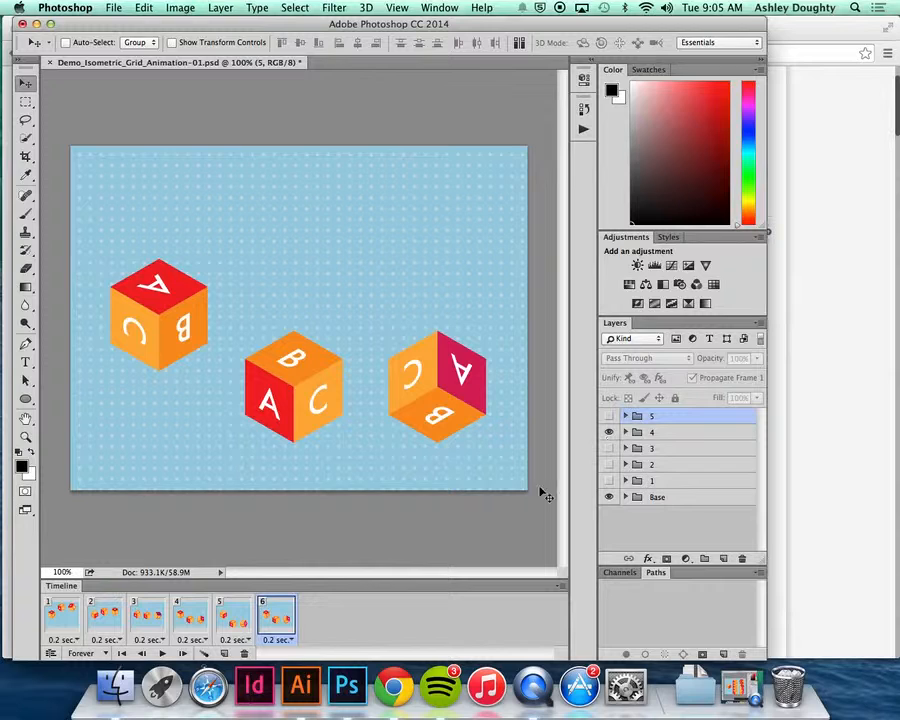
Duplicate frame 6 as a seventh frame that shows group 3 instead of group 4.
{"action": "left_click", "coordinate": [223, 653]}
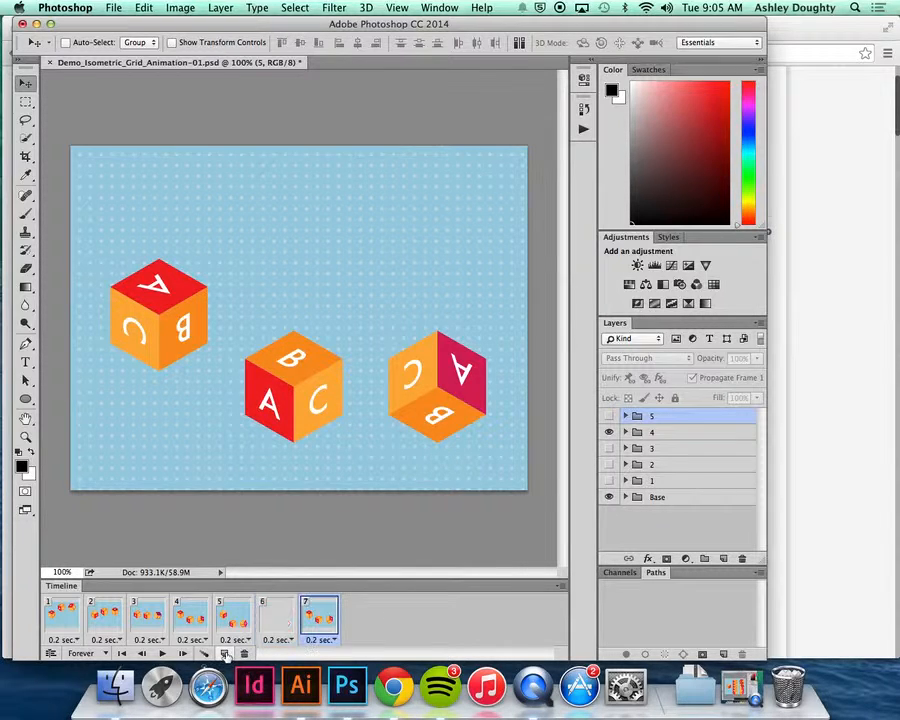
{"action": "left_click", "coordinate": [609, 432]}
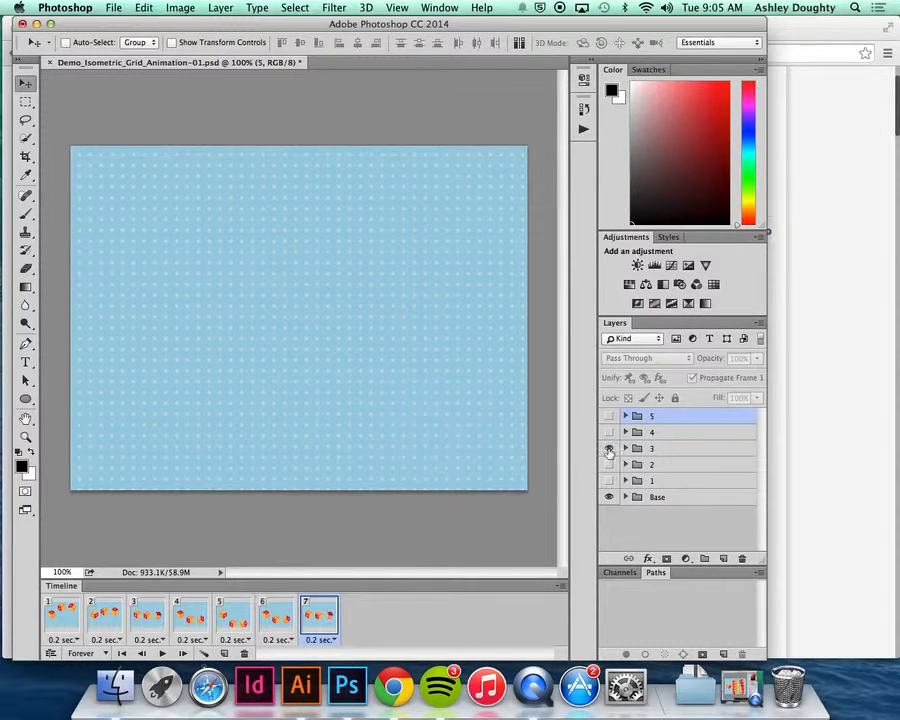
{"action": "left_click", "coordinate": [609, 448]}
Duplicate frame 7 as an eighth frame that shows group 2 instead of group 3.
{"action": "left_click", "coordinate": [224, 653]}
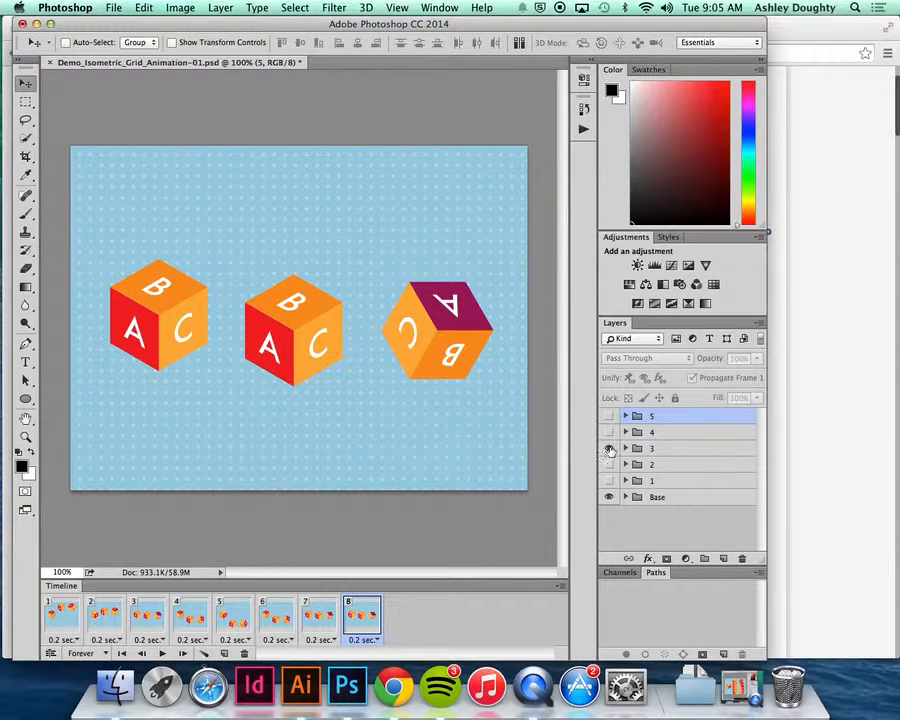
{"action": "left_click", "coordinate": [609, 448]}
{"action": "left_click", "coordinate": [609, 464]}
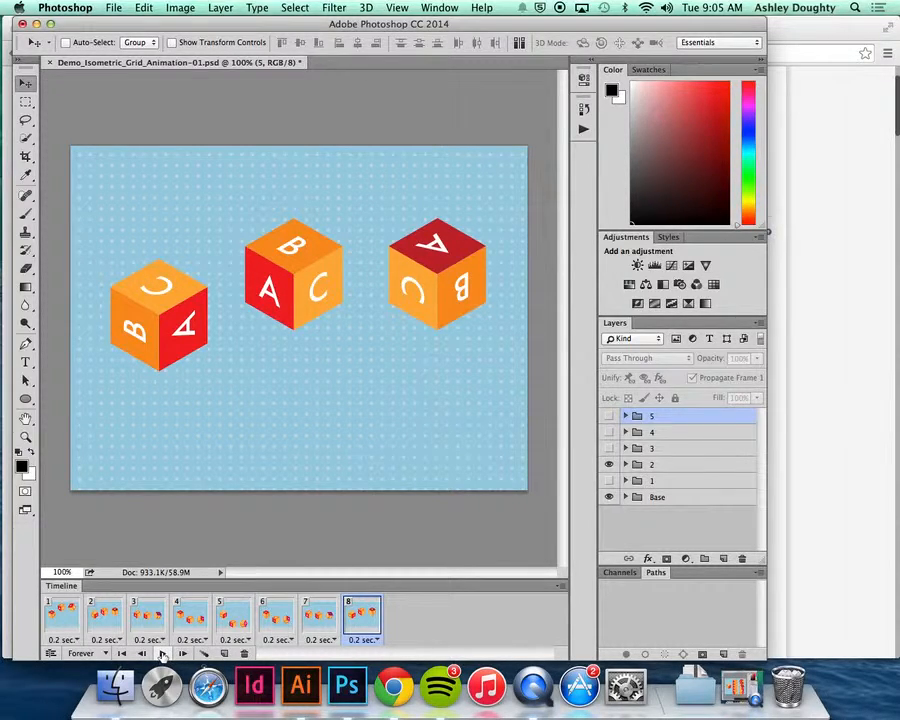
Preview the looping eight-frame animation and stop the playback.
{"action": "left_click", "coordinate": [162, 654]}
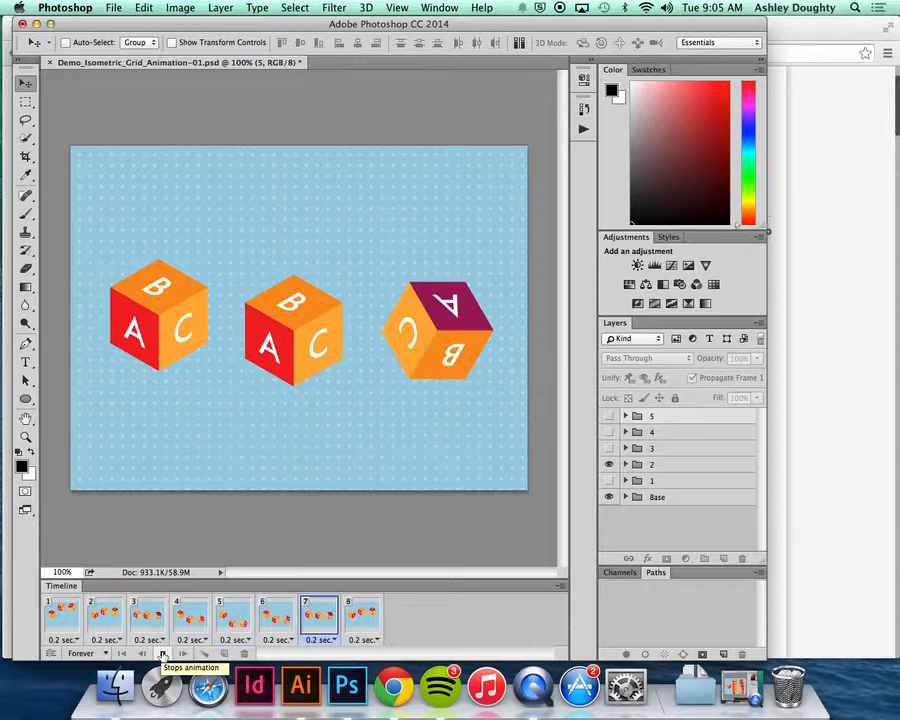
{"action": "left_click", "coordinate": [163, 655]}
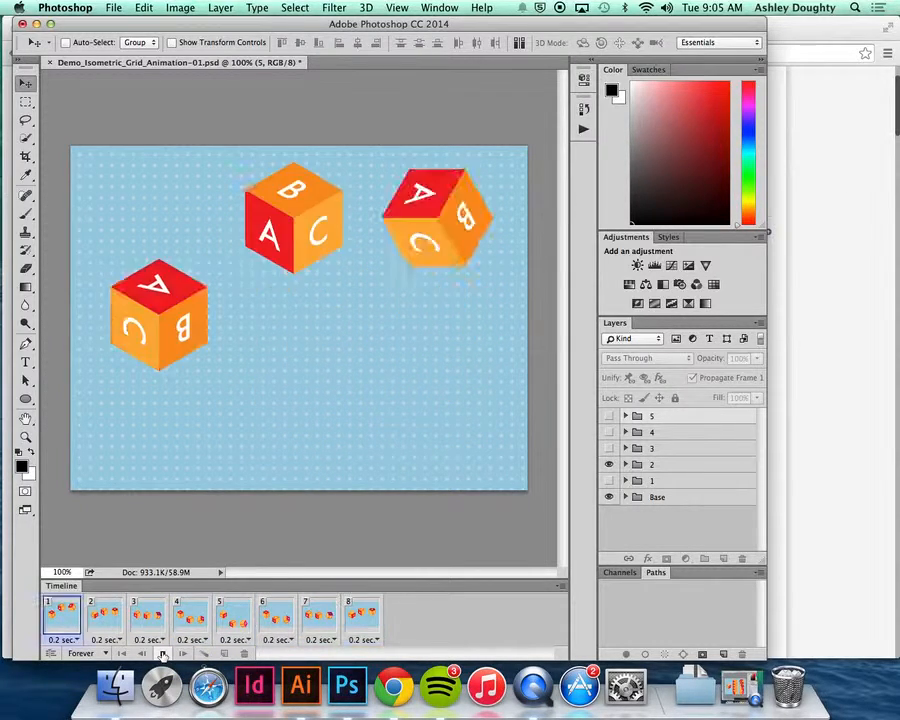
{"action": "left_click", "coordinate": [163, 655]}
Tween frames 1 and 2 by selection, adding 1 in-between frame for all layers with position, opacity and effects.
{"action": "left_click", "coordinate": [72, 628]}
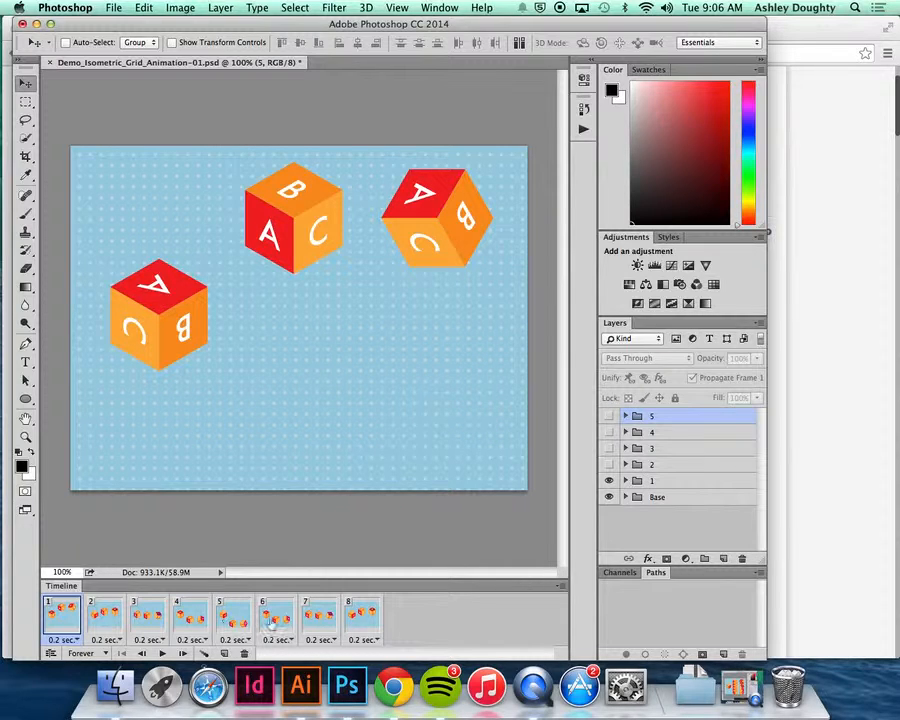
{"action": "left_click", "coordinate": [113, 601], "text": "shift"}
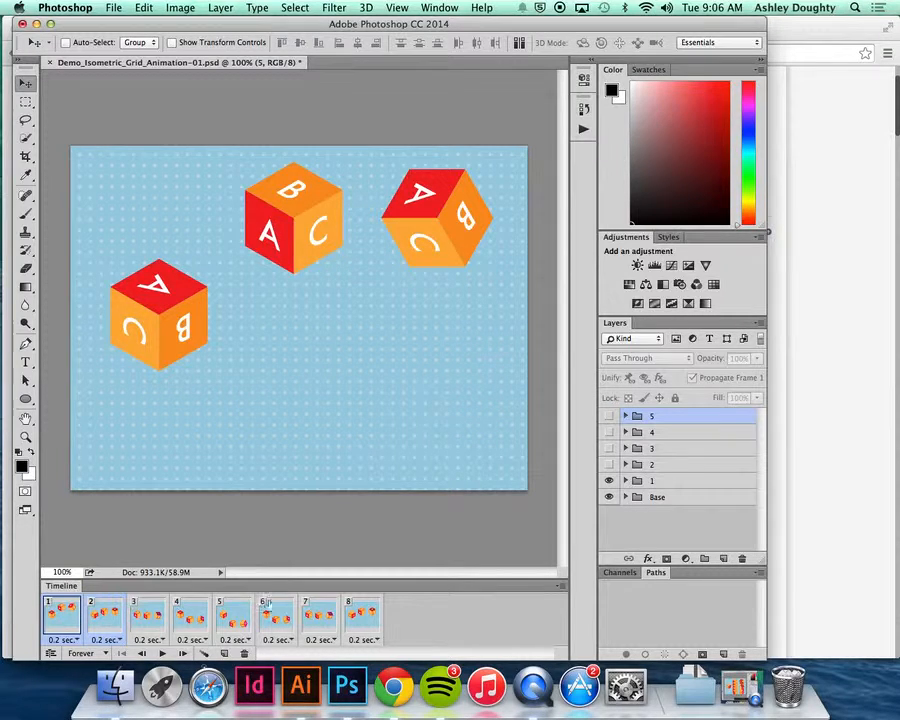
{"action": "left_click", "coordinate": [203, 654]}
{"action": "left_click_drag", "start_coordinate": [430, 217], "coordinate": [318, 340]}
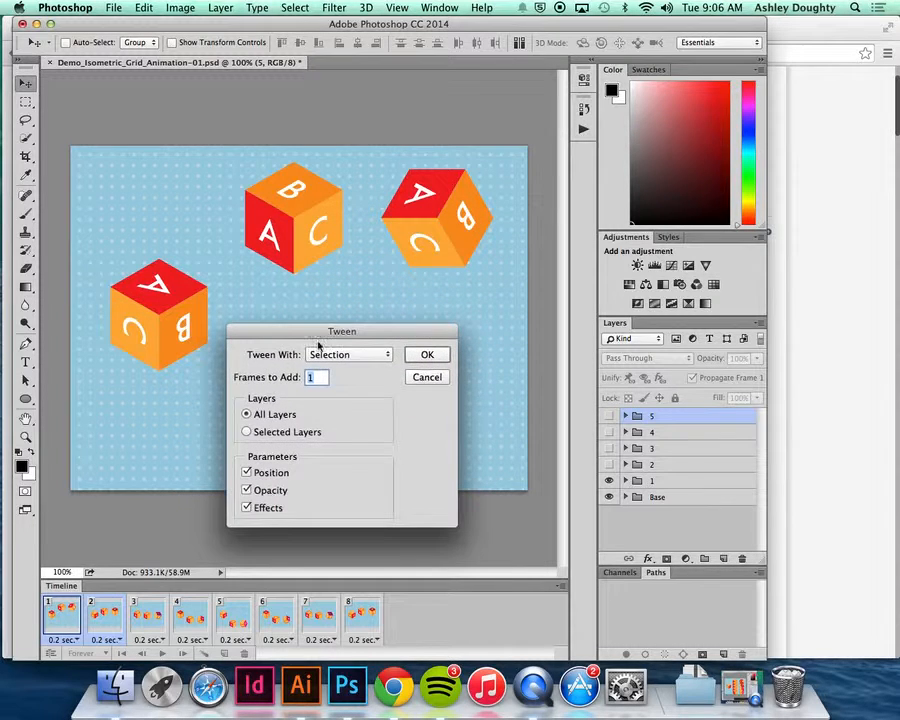
{"action": "left_click", "coordinate": [354, 355]}
{"action": "left_click", "coordinate": [350, 355]}
{"action": "left_click", "coordinate": [428, 355]}
Examine the new tweened frame 2 by comparing it with frames 1 and 3.
{"action": "left_click", "coordinate": [160, 617]}
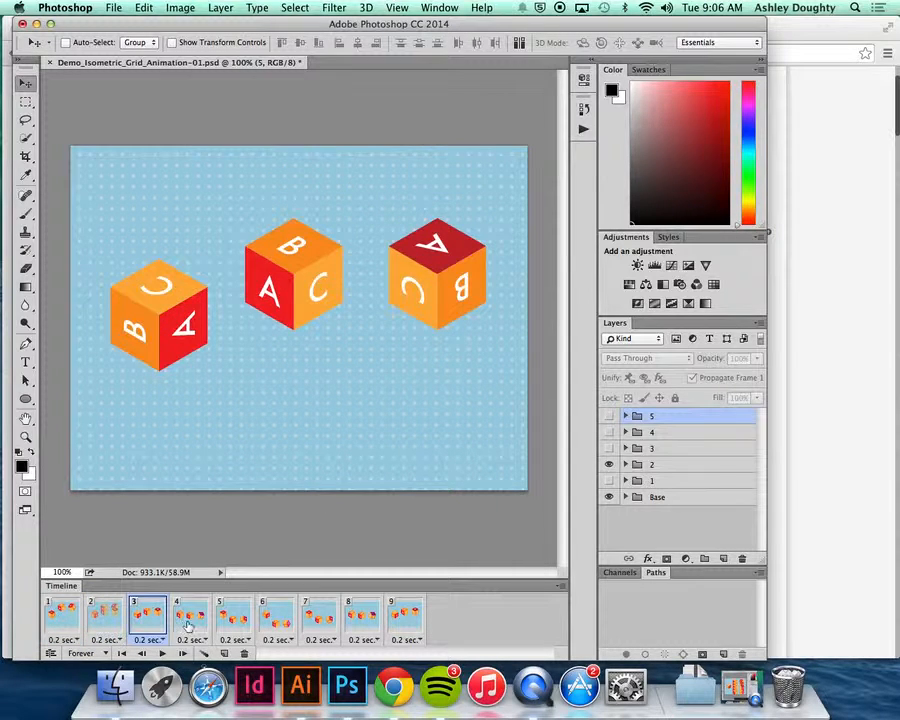
{"action": "left_click", "coordinate": [108, 618]}
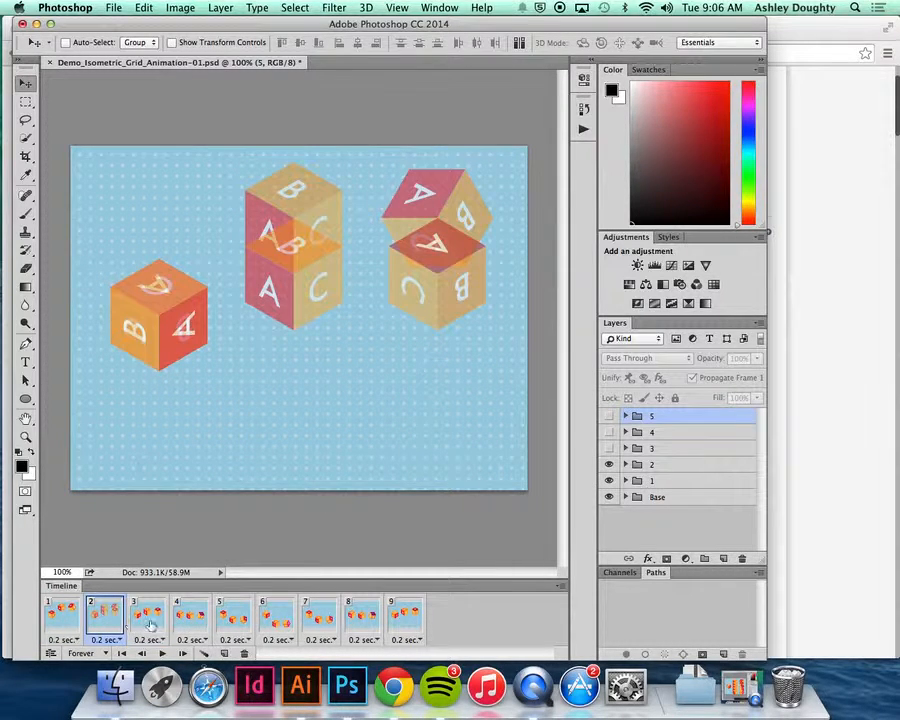
{"action": "left_click", "coordinate": [76, 620]}
{"action": "left_click", "coordinate": [103, 628]}
{"action": "left_click", "coordinate": [145, 622]}
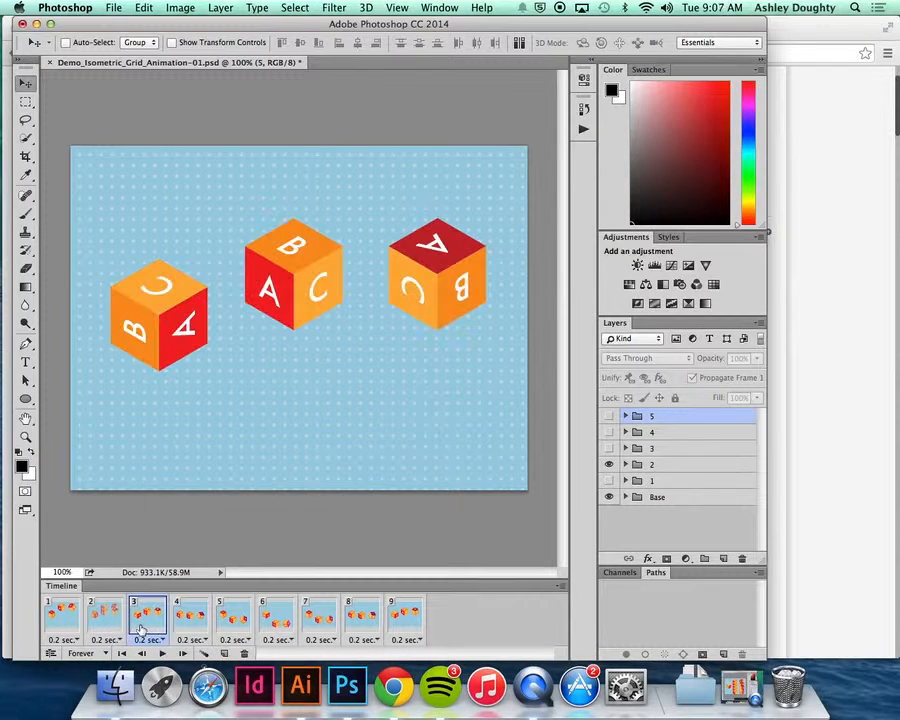
{"action": "left_click", "coordinate": [102, 622]}
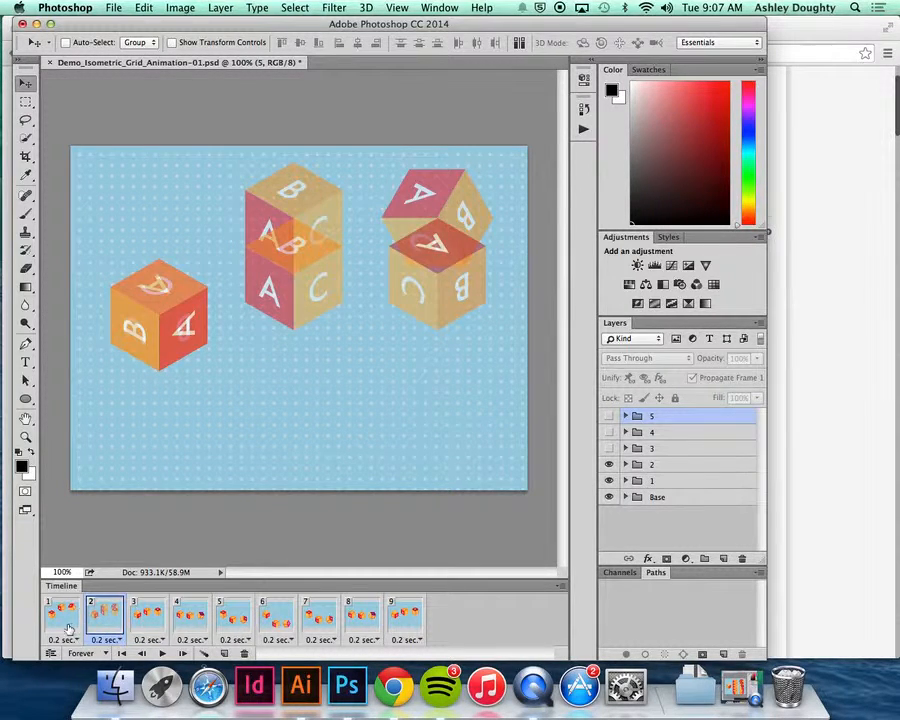
{"action": "left_click", "coordinate": [62, 622]}
{"action": "left_click", "coordinate": [100, 625]}
Tween frames 3 and 4 with 1 added in-between frame.
{"action": "left_click", "coordinate": [144, 626]}
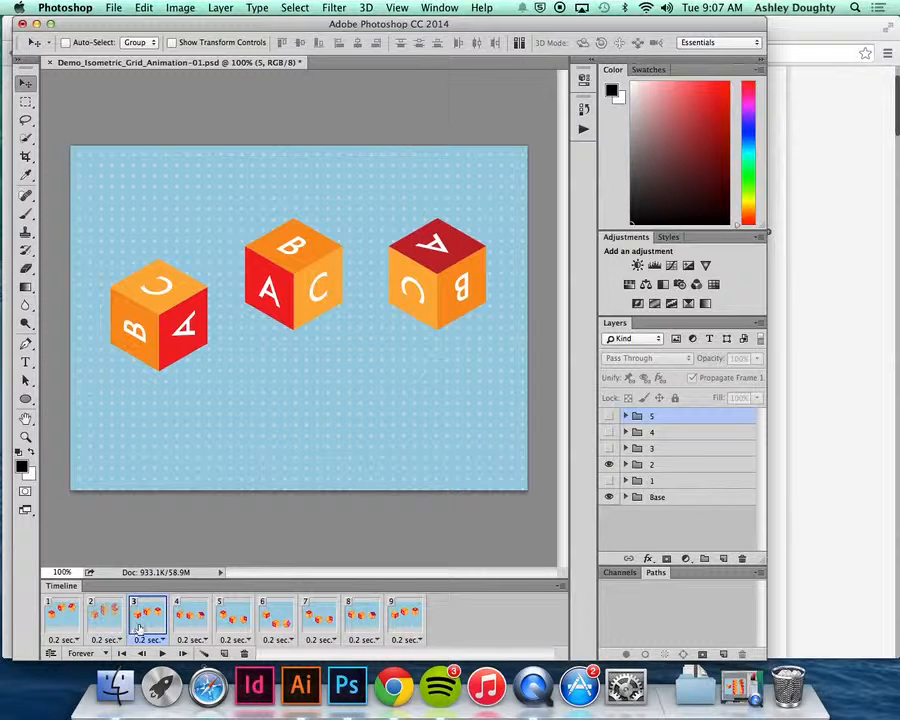
{"action": "left_click", "coordinate": [194, 629], "text": "shift"}
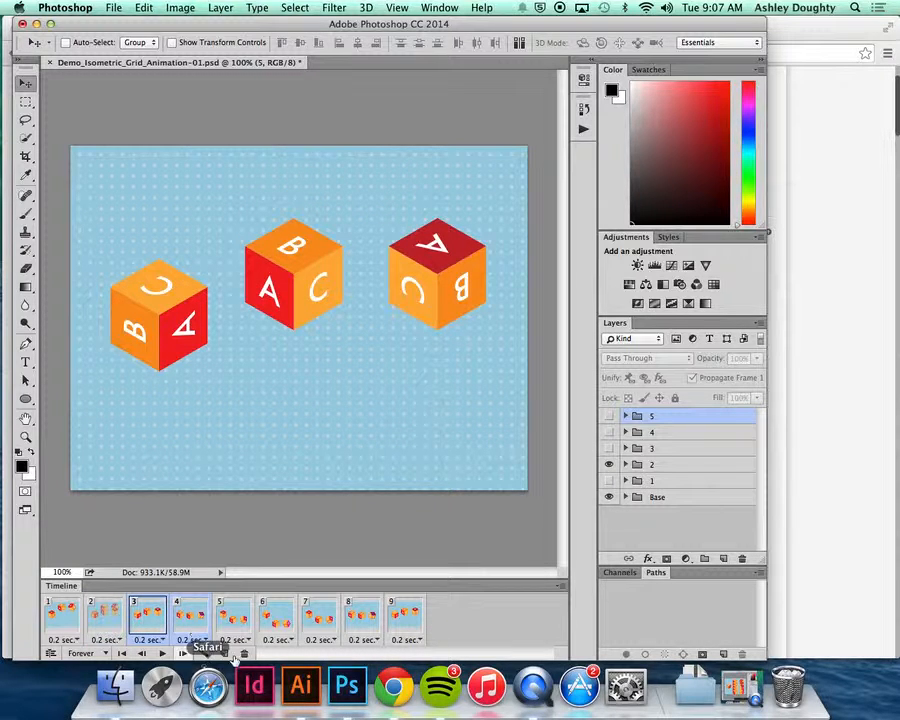
{"action": "left_click", "coordinate": [203, 655]}
{"action": "left_click", "coordinate": [428, 352]}
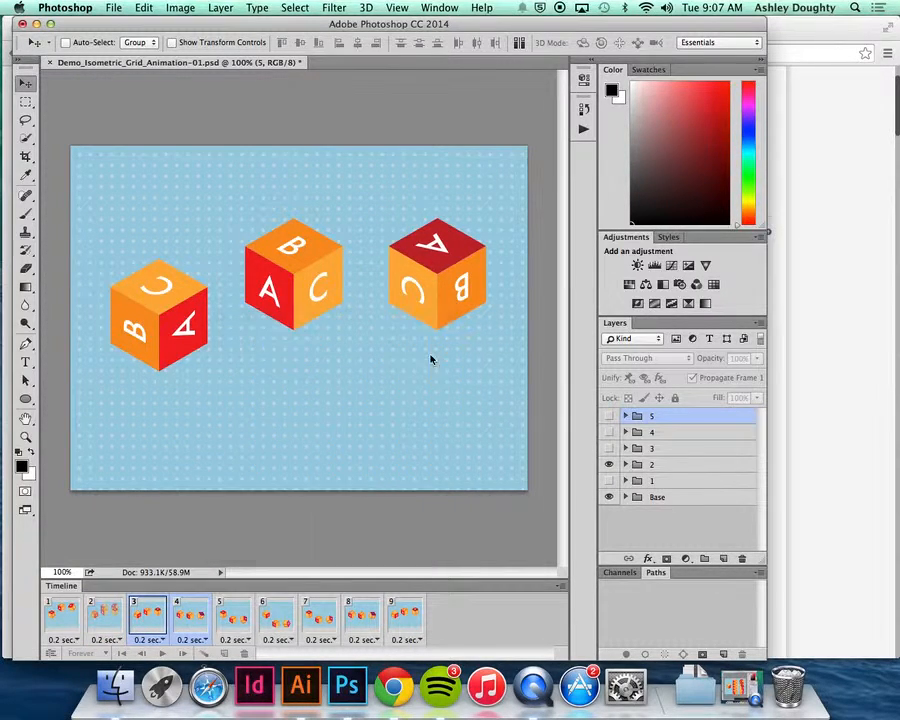
Tween frames 5 and 6 with 1 added in-between frame.
{"action": "left_click", "coordinate": [234, 620]}
{"action": "left_click", "coordinate": [265, 632], "text": "shift"}
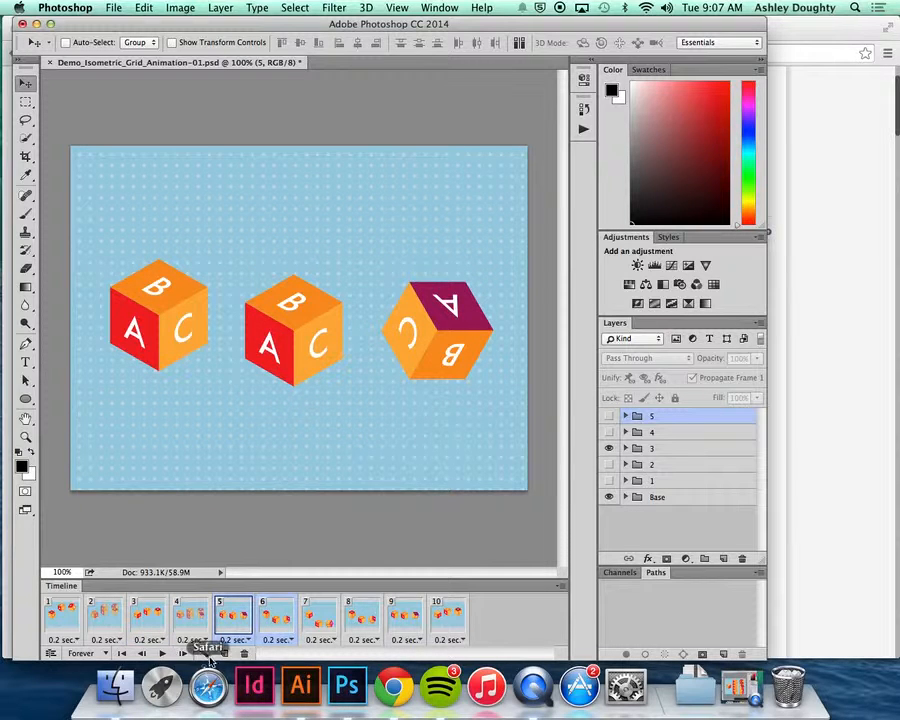
{"action": "left_click", "coordinate": [203, 655]}
{"action": "left_click", "coordinate": [427, 355]}
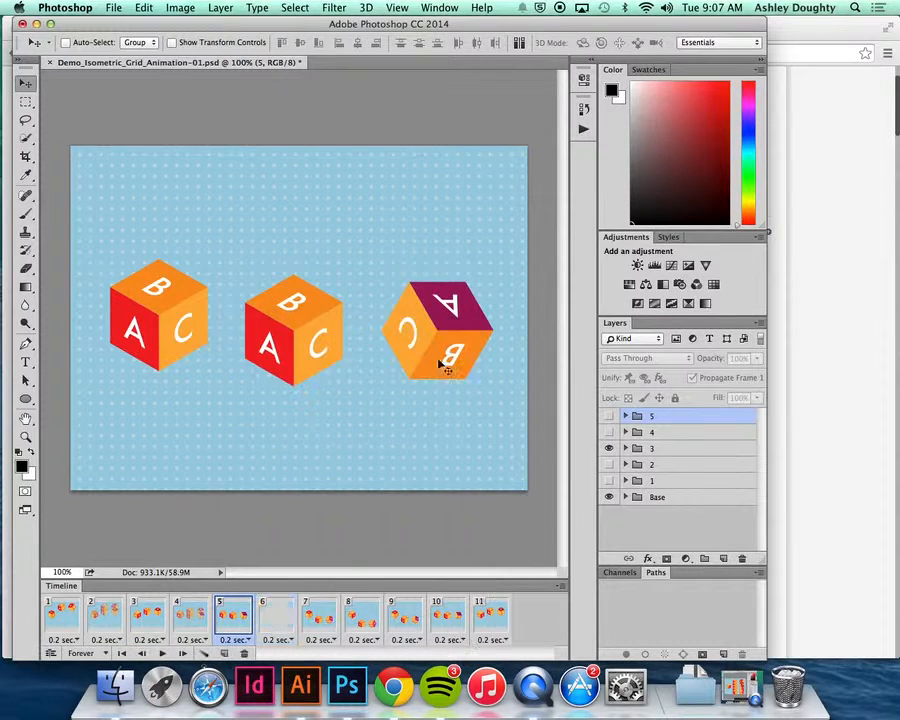
Tween frames 7 and 8 with 1 added in-between frame.
{"action": "left_click", "coordinate": [321, 632]}
{"action": "left_click", "coordinate": [203, 655]}
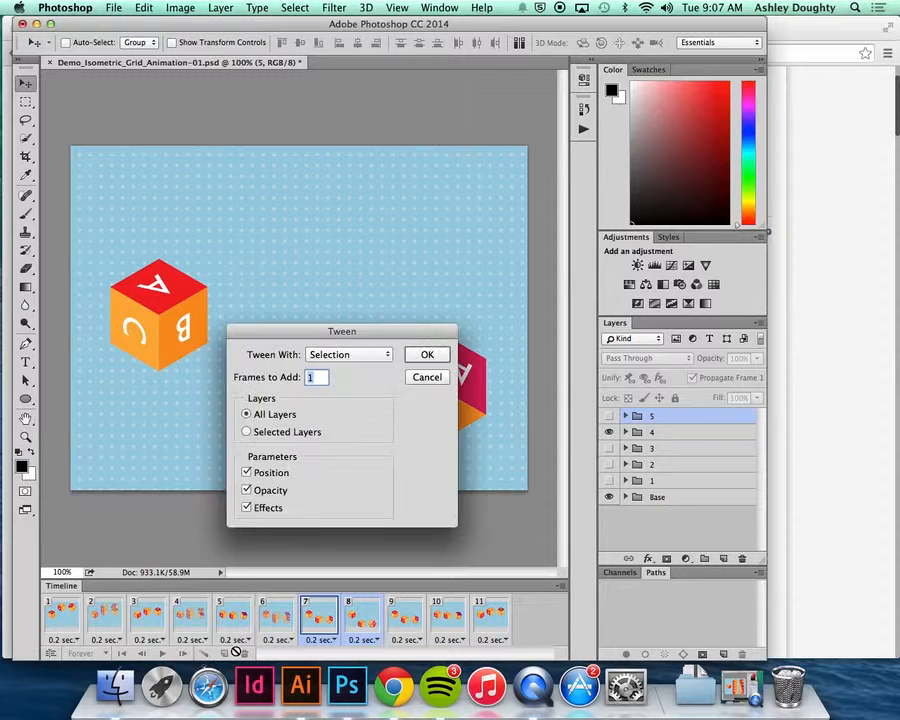
{"action": "left_click", "coordinate": [436, 354]}
Tween frames 9 and 10 with 1 added in-between frame.
{"action": "left_click", "coordinate": [408, 617]}
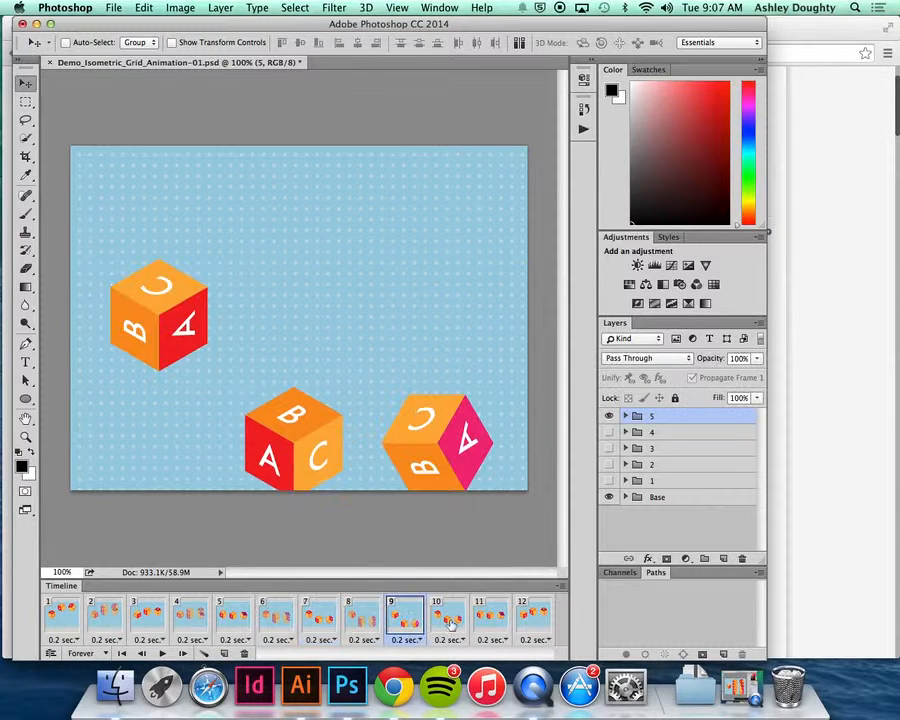
{"action": "left_click", "coordinate": [450, 622], "text": "shift"}
{"action": "left_click", "coordinate": [203, 653]}
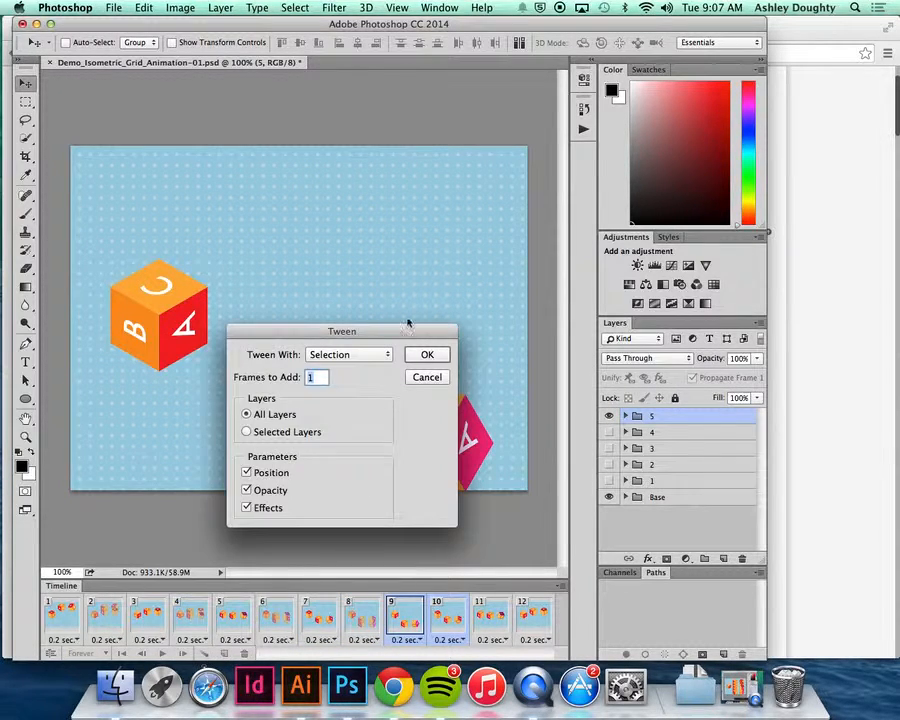
{"action": "left_click", "coordinate": [426, 354]}
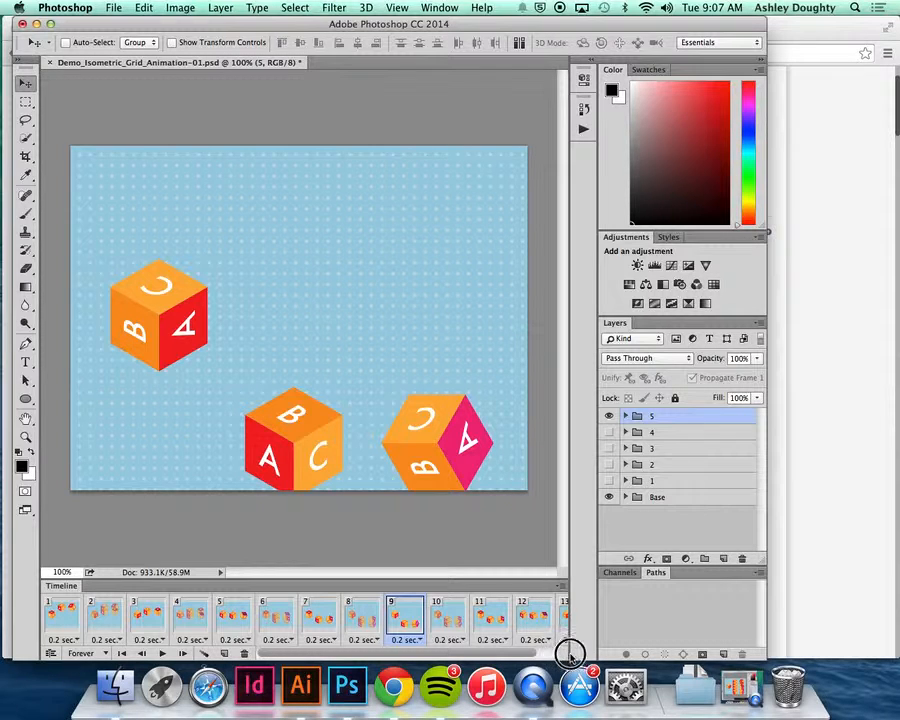
Tween frames 11 and 12 with 1 added in-between frame.
{"action": "left_click", "coordinate": [494, 627]}
{"action": "left_click", "coordinate": [530, 616], "text": "shift"}
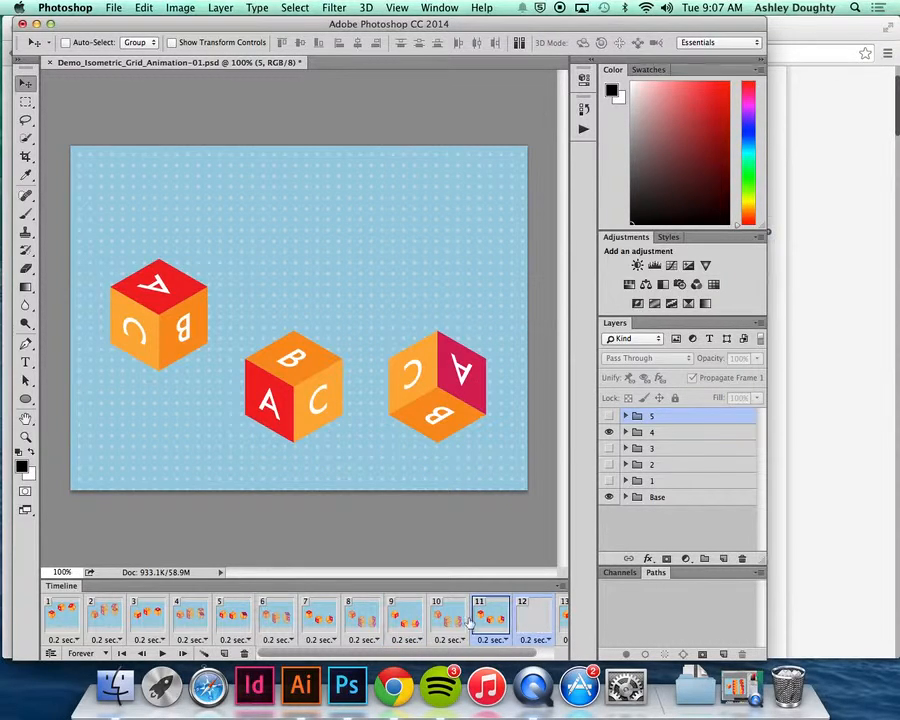
{"action": "left_click", "coordinate": [203, 653]}
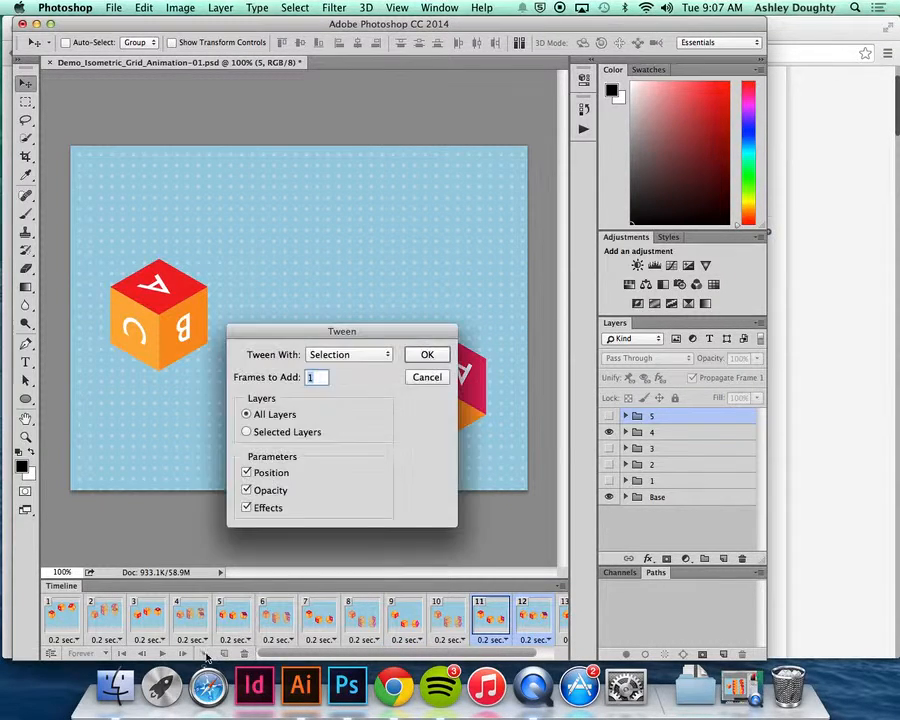
{"action": "left_click", "coordinate": [427, 355]}
Tween frames 13 and 14 with 1 added in-between frame.
{"action": "left_click", "coordinate": [551, 655]}
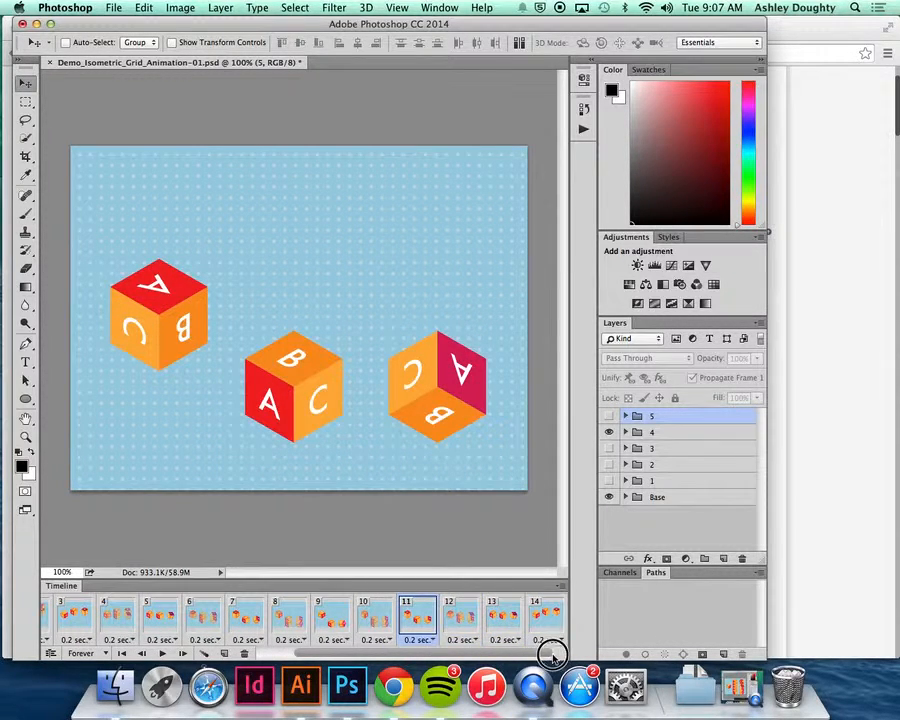
{"action": "left_click", "coordinate": [507, 620]}
{"action": "left_click", "coordinate": [543, 619], "text": "shift"}
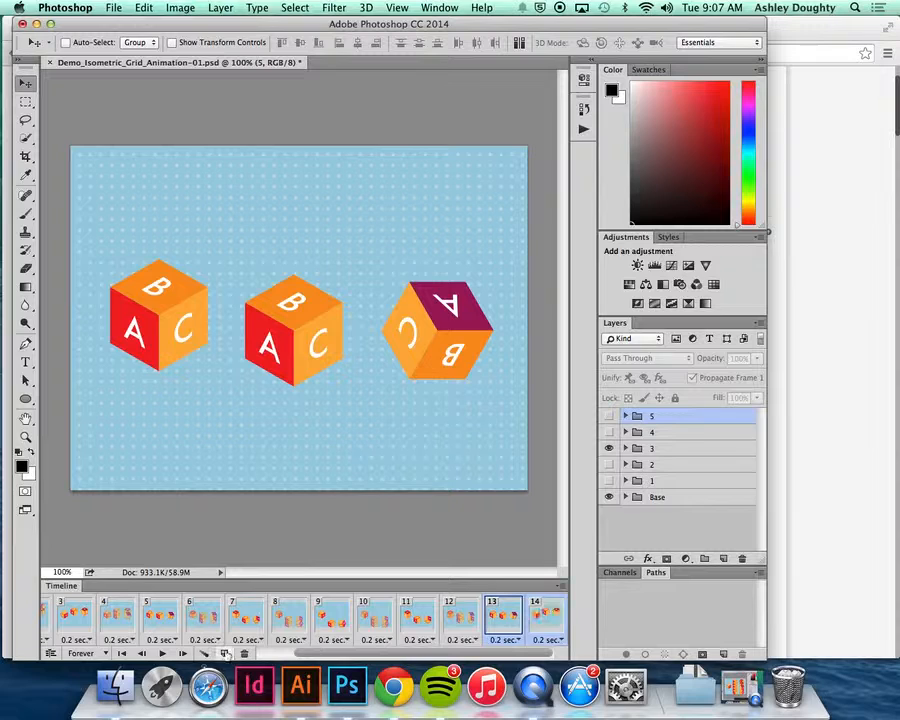
{"action": "left_click", "coordinate": [203, 655]}
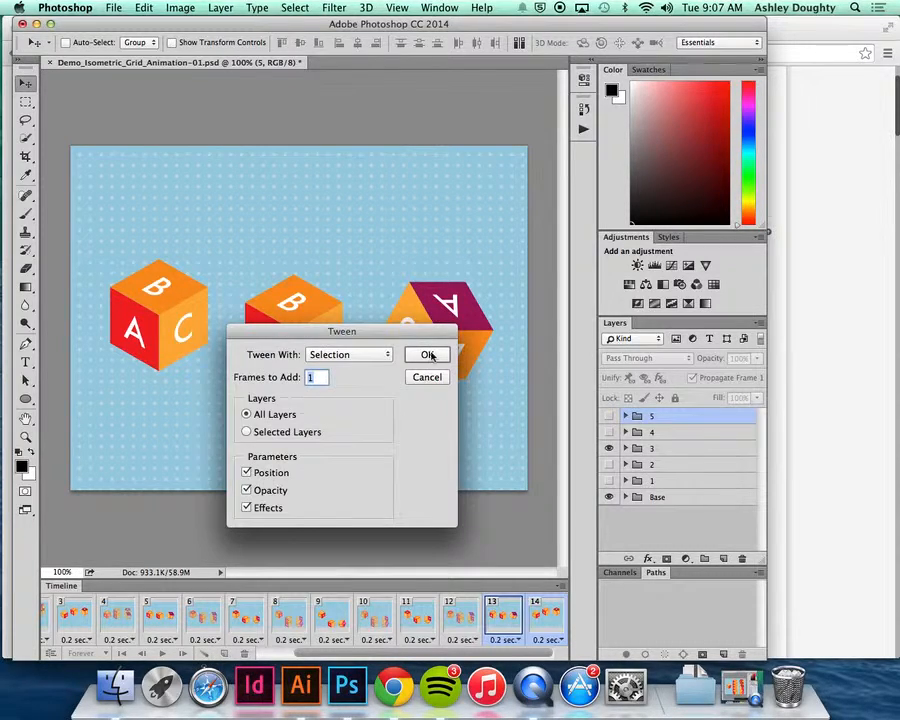
{"action": "left_click", "coordinate": [428, 355]}
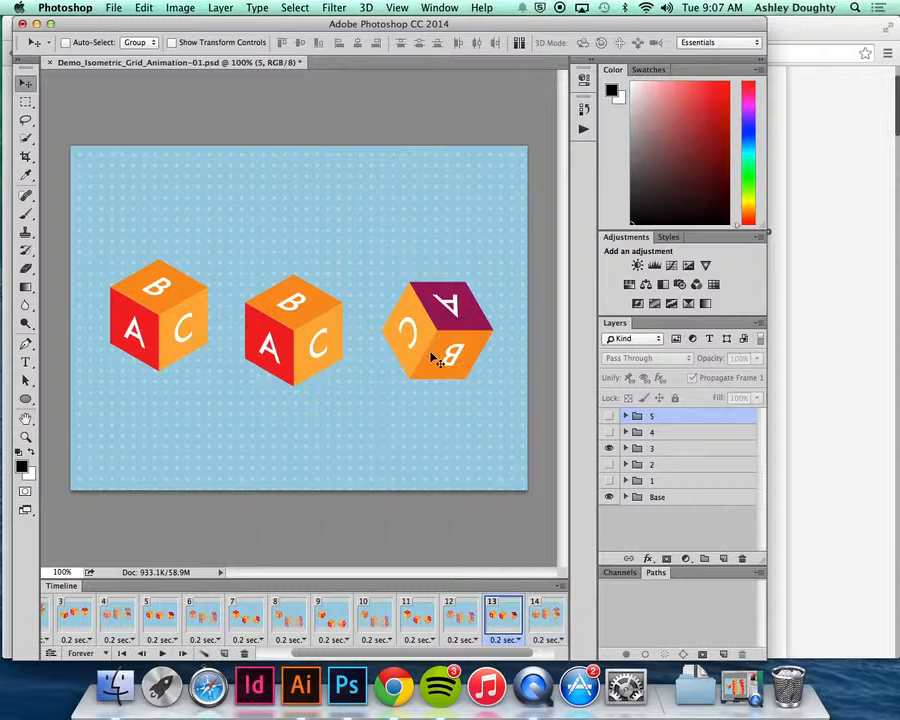
Try to select the last timeline frame, 15, together with the first frame.
{"action": "scroll", "coordinate": [530, 644], "scroll_direction": "right", "scroll_amount": 2}
{"action": "left_click", "coordinate": [539, 640]}
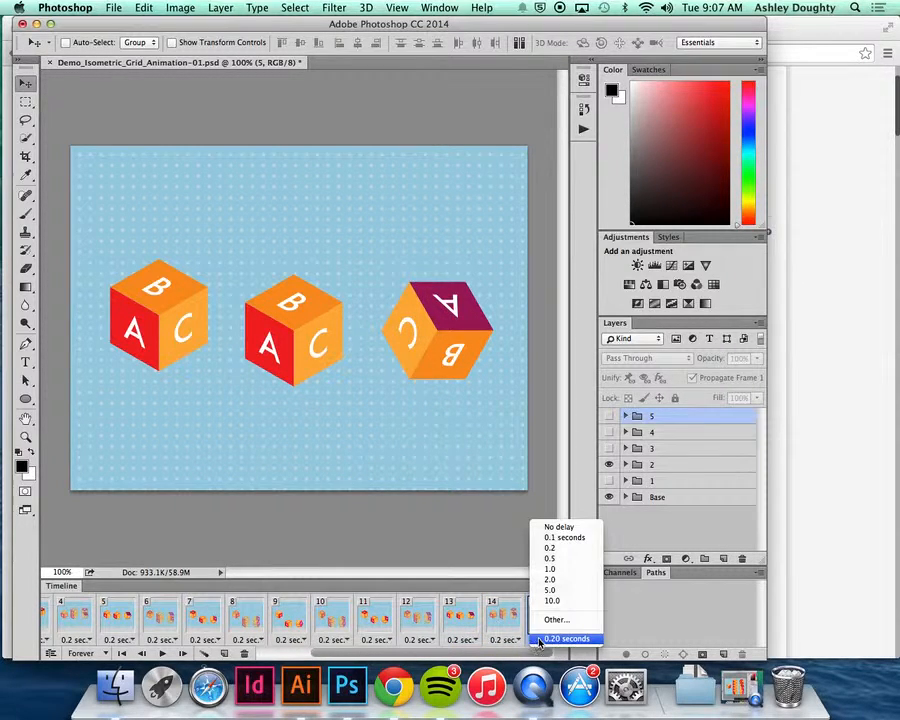
{"action": "left_click", "coordinate": [463, 657]}
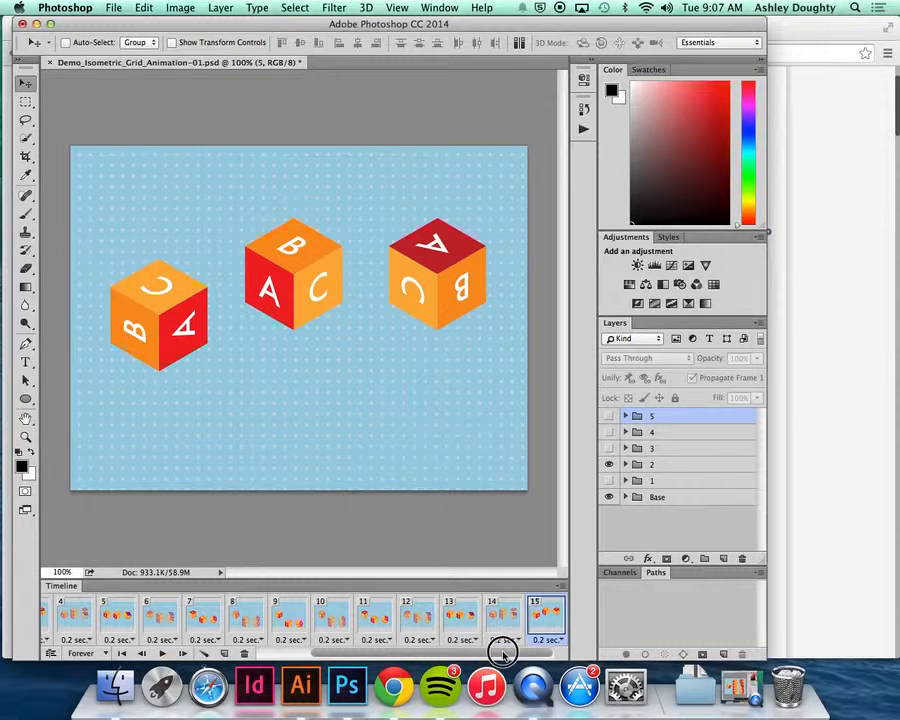
{"action": "left_click_drag", "start_coordinate": [500, 650], "coordinate": [392, 650]}
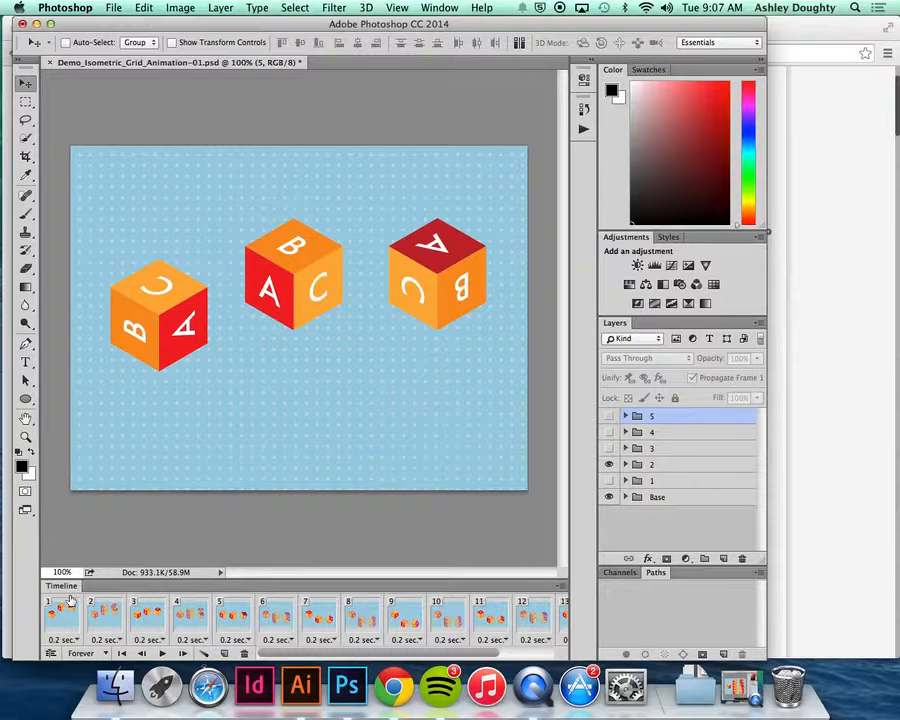
{"action": "left_click", "coordinate": [70, 600]}
{"action": "left_click_drag", "start_coordinate": [325, 654], "coordinate": [565, 621]}
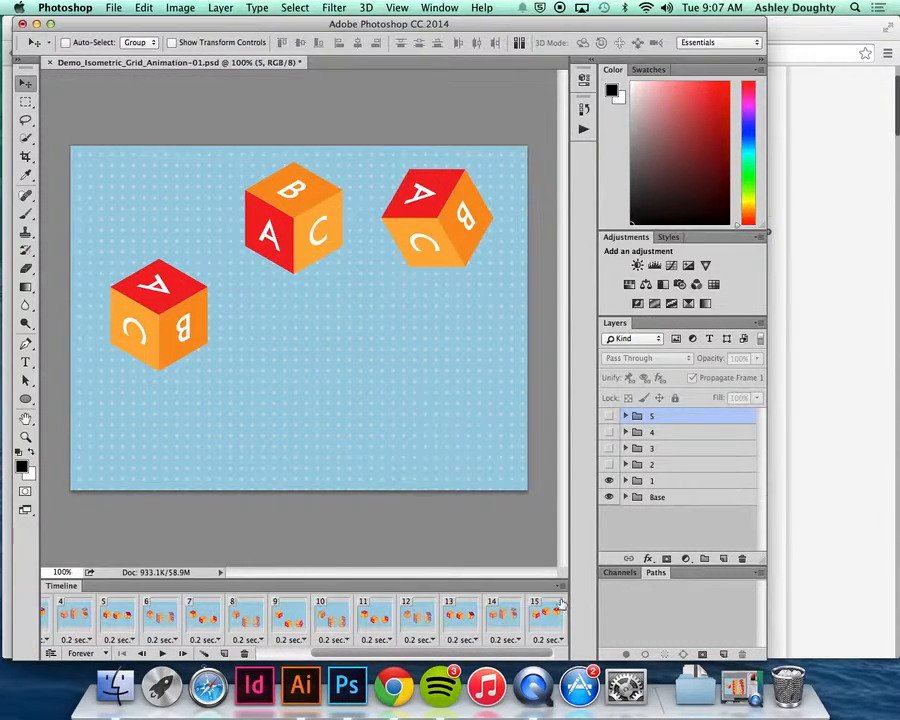
{"action": "left_click", "coordinate": [558, 612]}
{"action": "left_click_drag", "start_coordinate": [468, 652], "coordinate": [399, 651]}
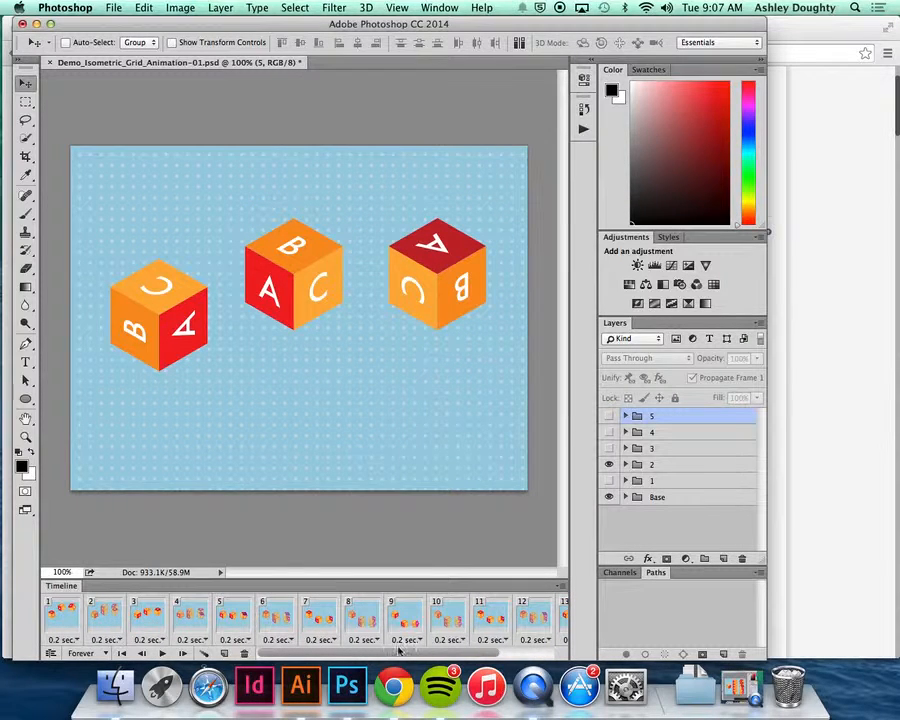
{"action": "left_click", "coordinate": [49, 641]}
{"action": "left_click", "coordinate": [22, 608]}
Tween the last frame, 15, with the first frame, using 1 added in-between frame.
{"action": "scroll", "coordinate": [329, 636], "scroll_direction": "right", "scroll_amount": 3}
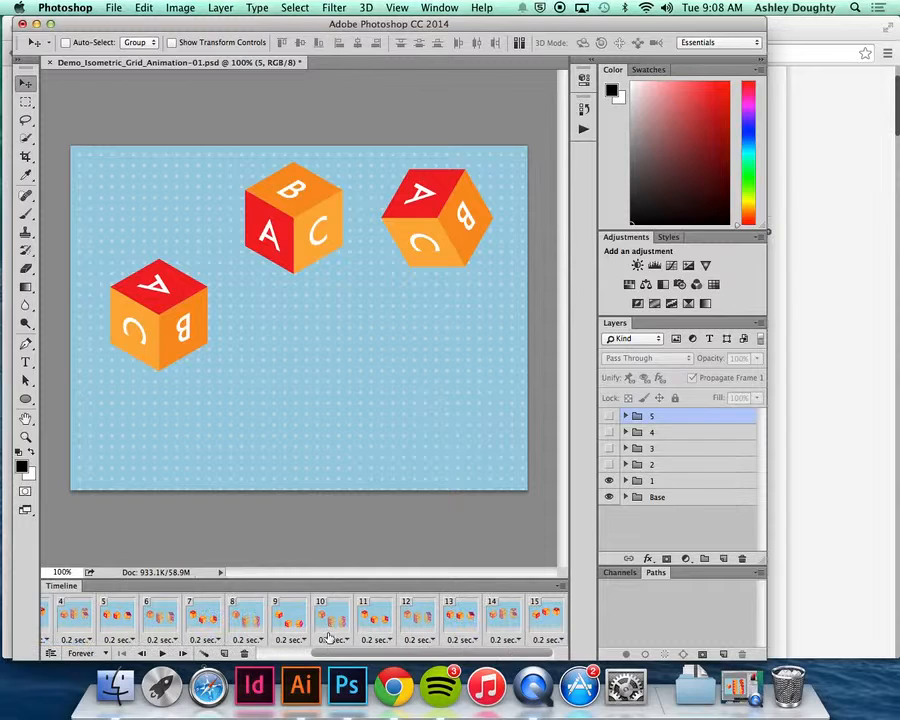
{"action": "right_click", "coordinate": [565, 603]}
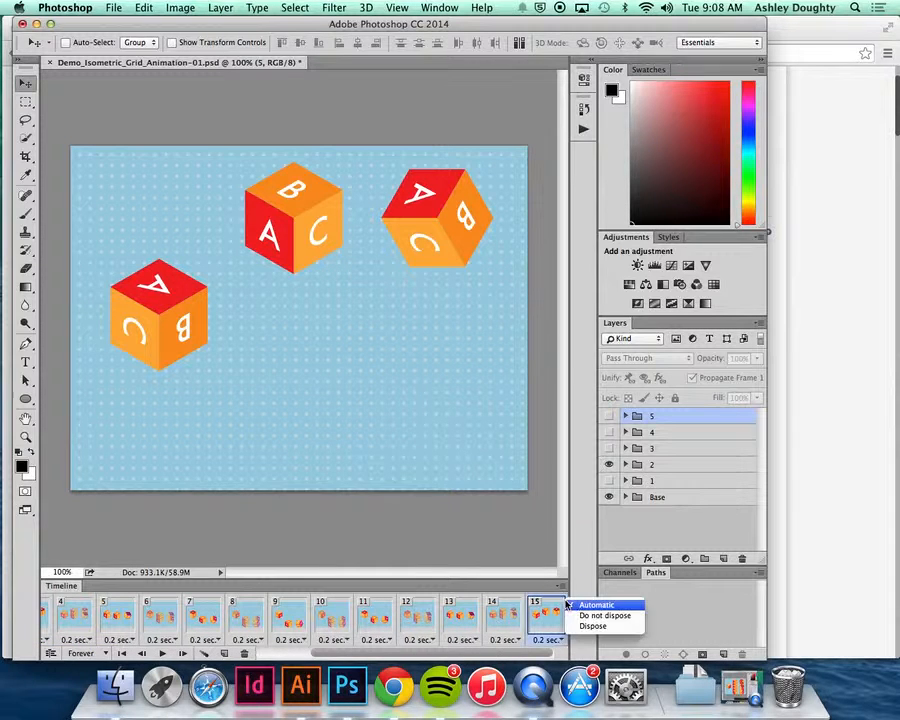
{"action": "left_click", "coordinate": [505, 654]}
{"action": "left_click_drag", "start_coordinate": [522, 654], "coordinate": [389, 651]}
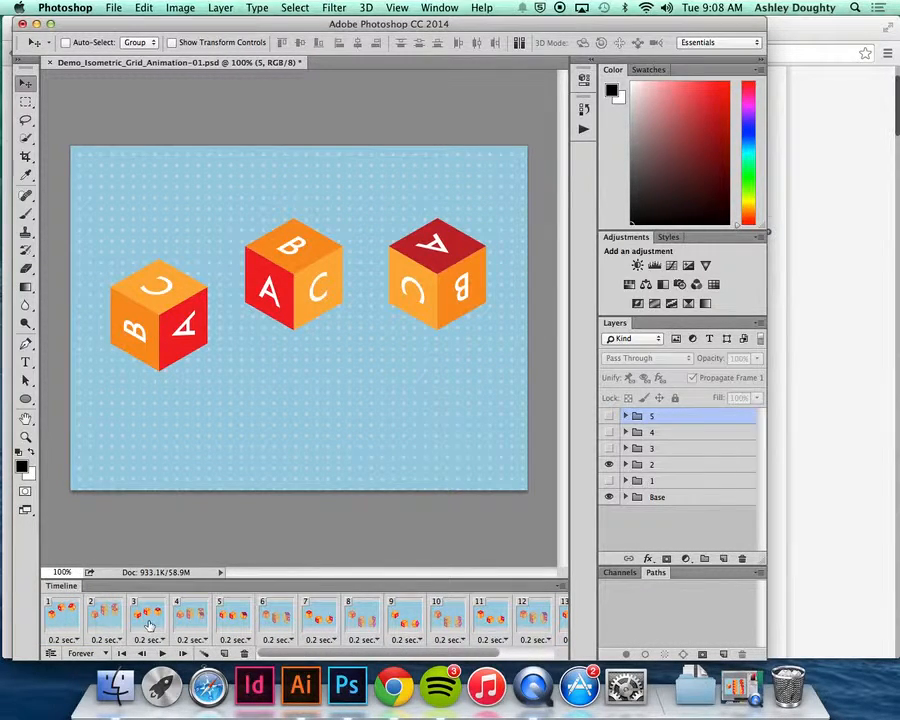
{"action": "scroll", "coordinate": [149, 631], "scroll_direction": "right", "scroll_amount": 1}
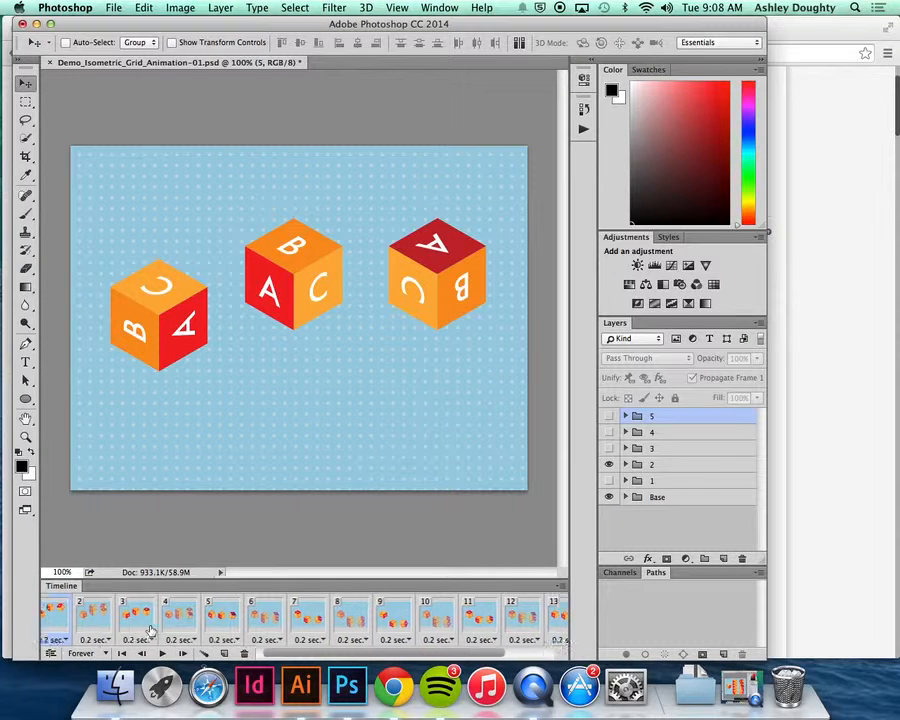
{"action": "scroll", "coordinate": [149, 631], "scroll_direction": "right", "scroll_amount": 5}
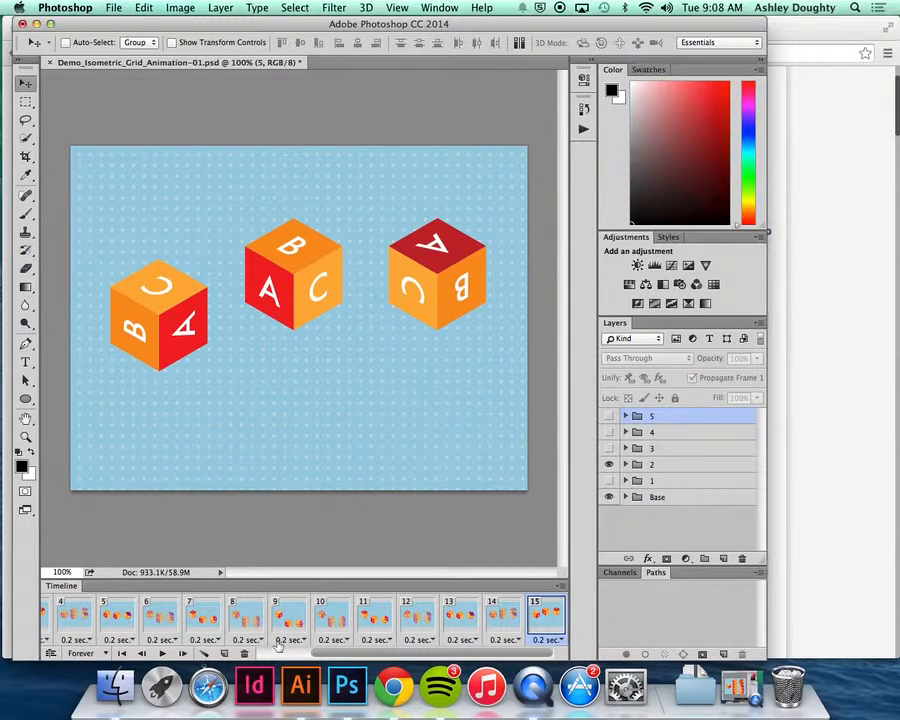
{"action": "scroll", "coordinate": [278, 642], "scroll_direction": "left", "scroll_amount": 6}
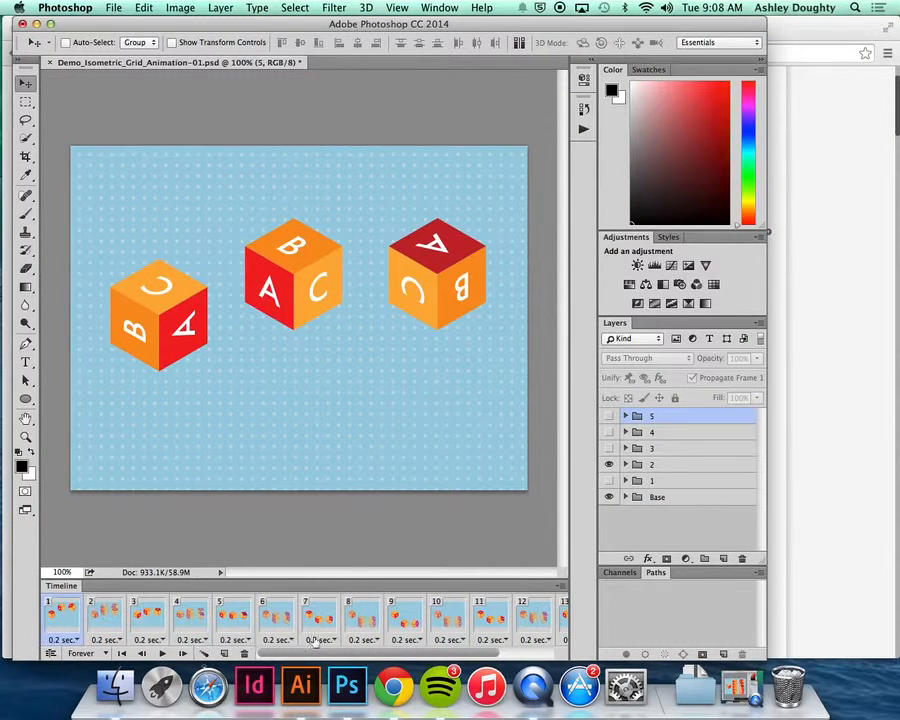
{"action": "left_click", "coordinate": [203, 653]}
{"action": "left_click", "coordinate": [426, 354]}
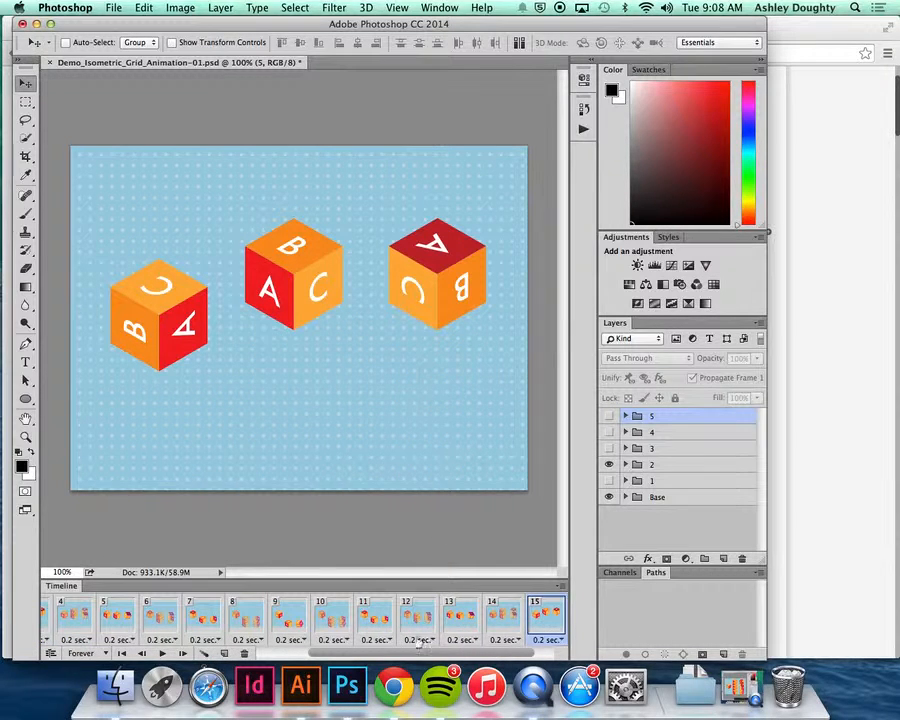
Play the looping animation from frame 1 to check the motion, and stop the playback.
{"action": "left_click_drag", "start_coordinate": [452, 656], "coordinate": [257, 647]}
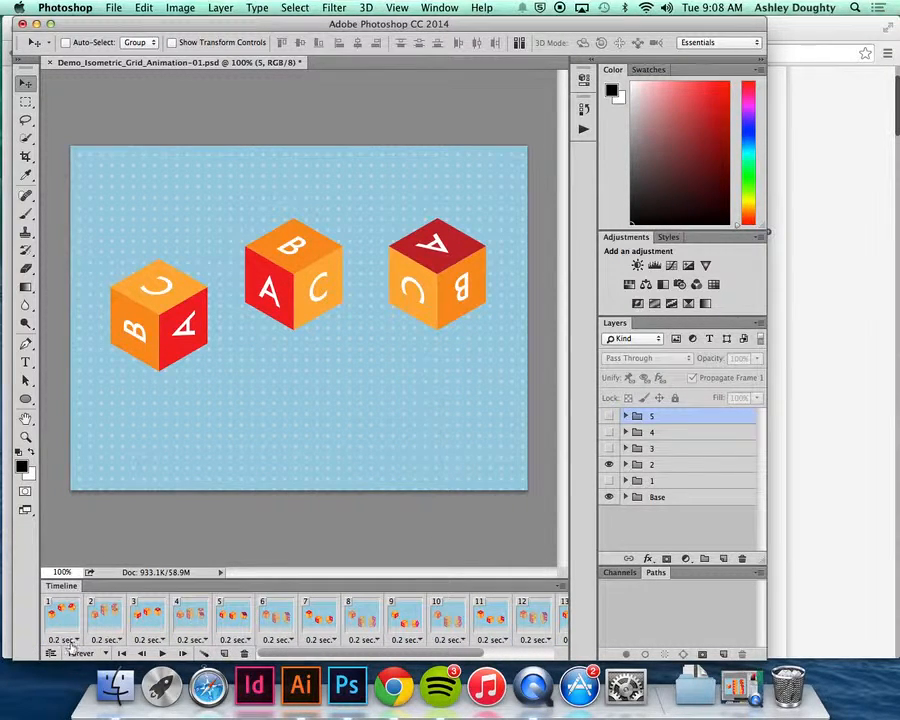
{"action": "left_click", "coordinate": [62, 614]}
{"action": "left_click", "coordinate": [162, 653]}
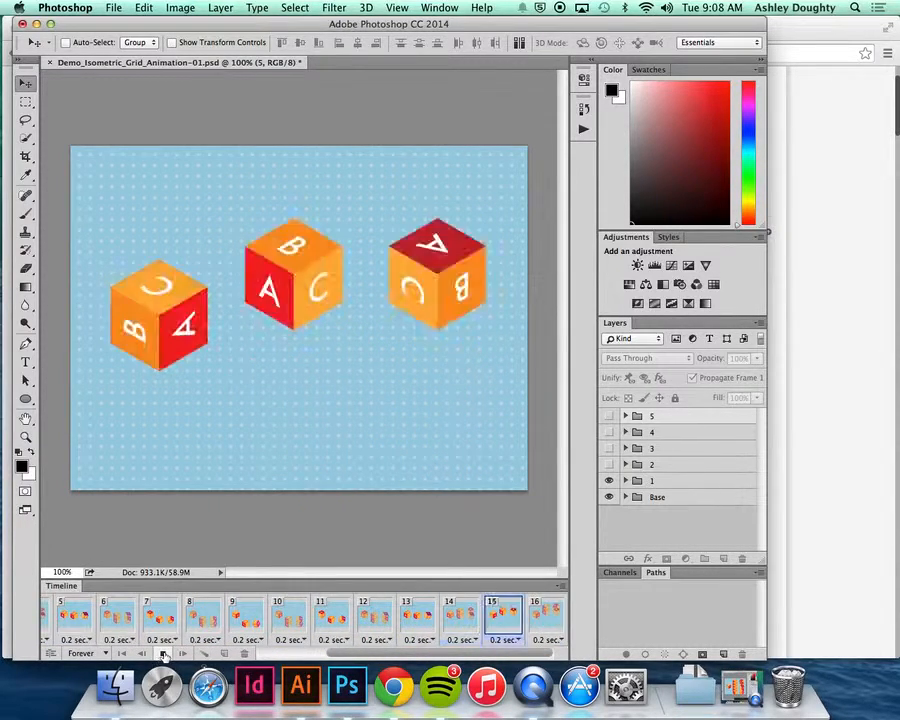
{"action": "left_click", "coordinate": [164, 654]}
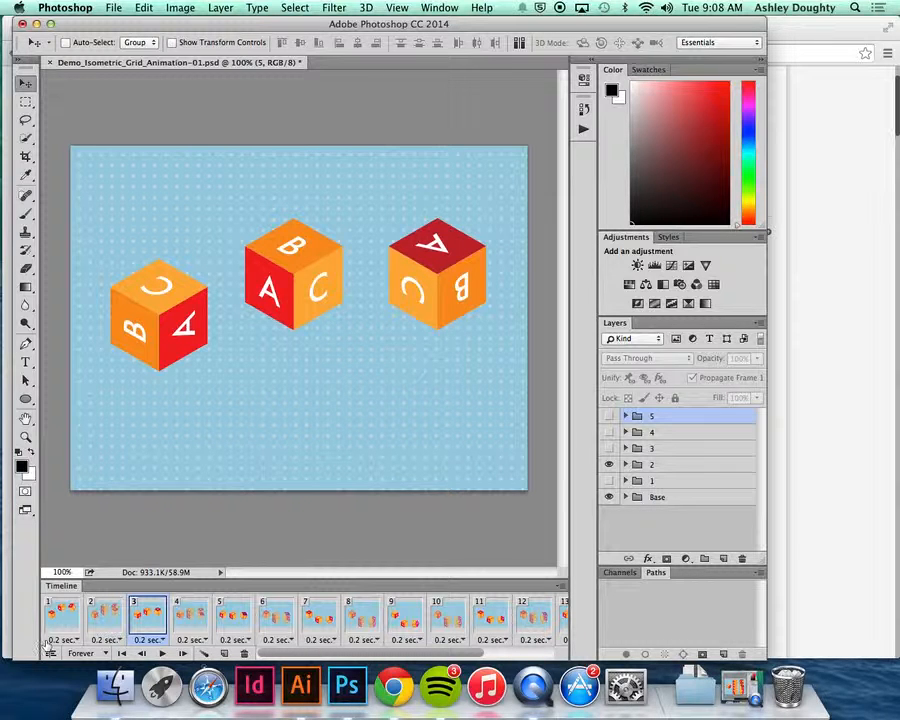
Select all timeline frames from 1 through 16.
{"action": "left_click", "coordinate": [60, 605]}
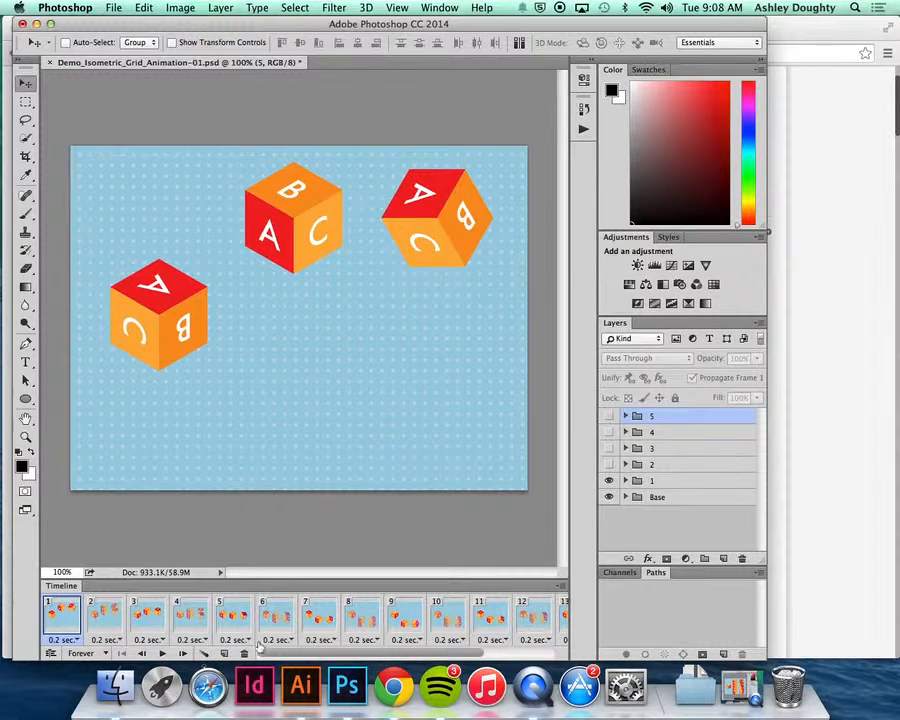
{"action": "left_click_drag", "start_coordinate": [262, 654], "coordinate": [435, 658]}
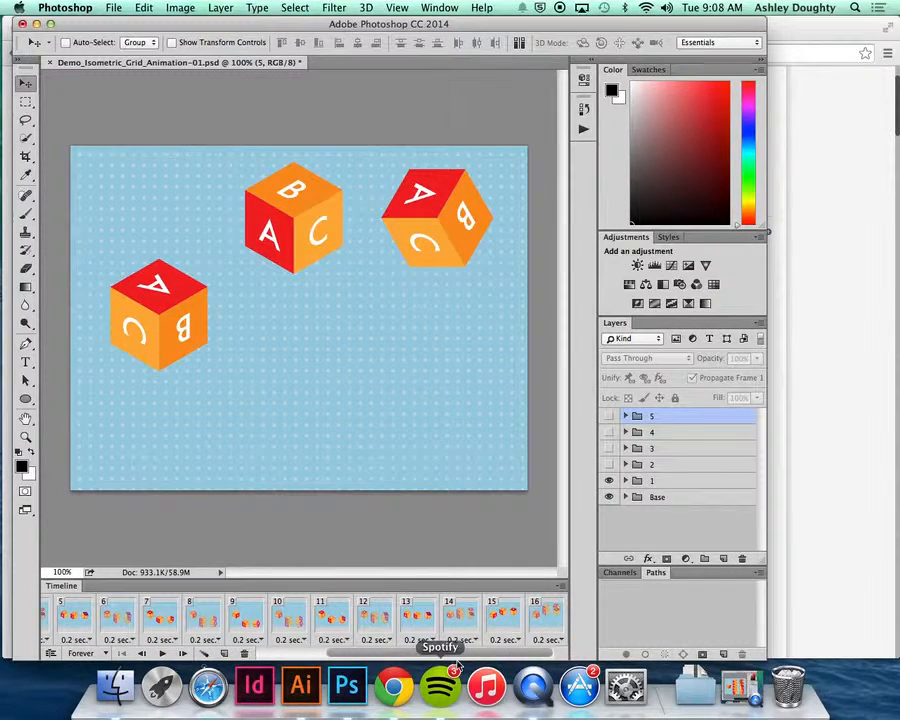
{"action": "left_click_drag", "start_coordinate": [333, 654], "coordinate": [516, 640]}
{"action": "left_click", "coordinate": [565, 606], "text": "shift"}
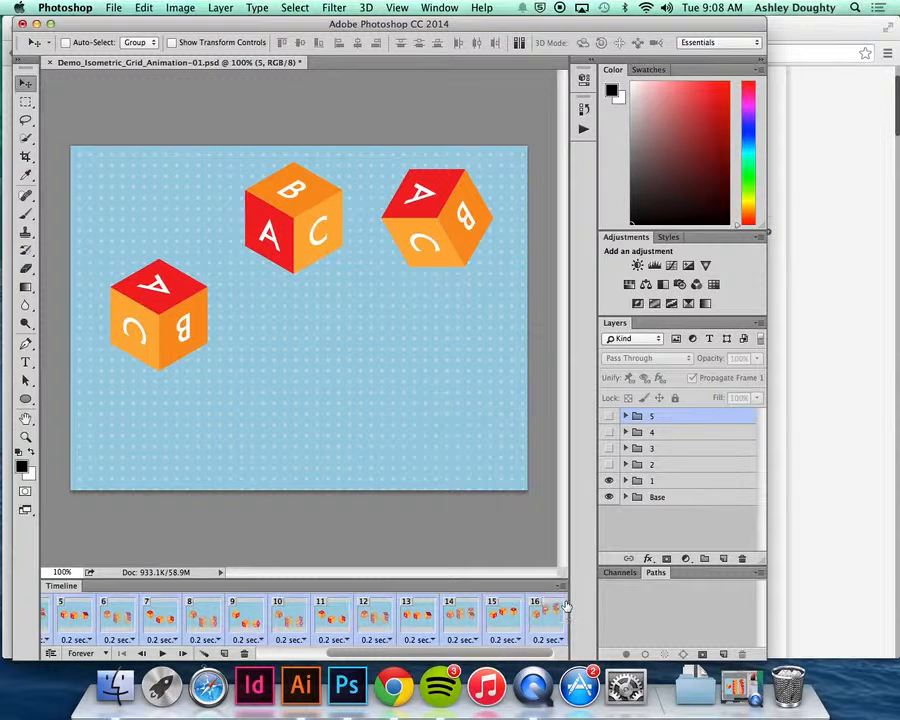
{"action": "left_click_drag", "start_coordinate": [543, 654], "coordinate": [478, 654]}
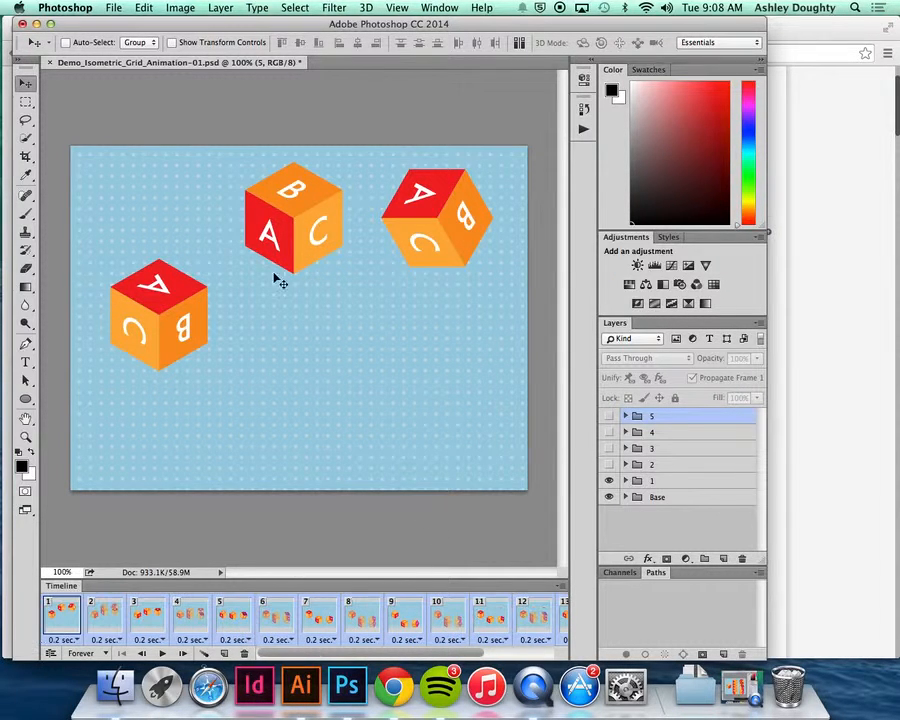
Open Save for Web for the animation and move its dialog clear to show all the settings.
{"action": "left_click", "coordinate": [116, 7]}
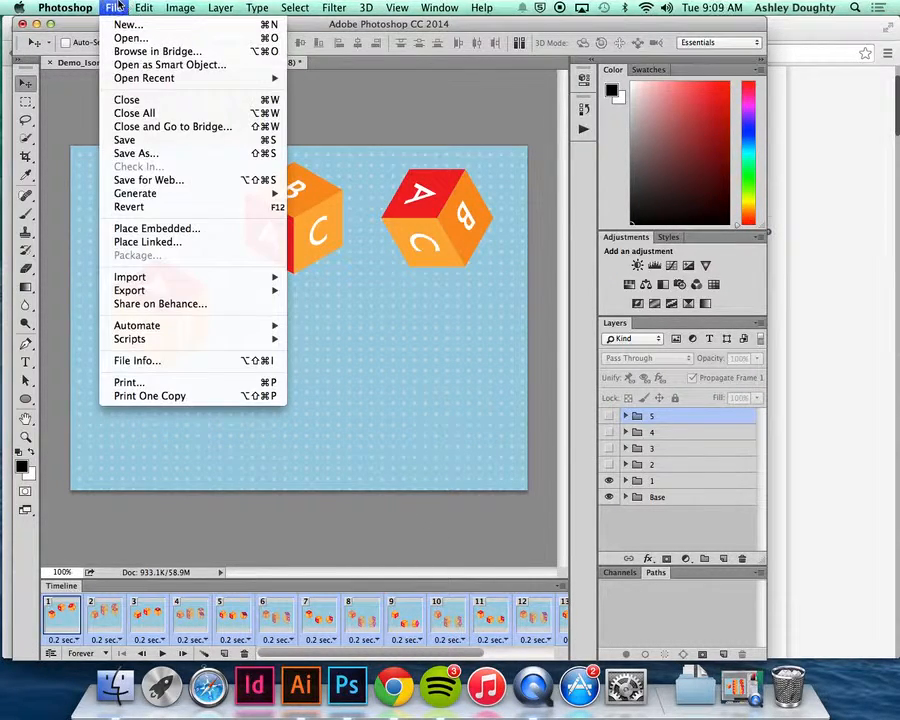
{"action": "left_click", "coordinate": [113, 7]}
{"action": "left_click", "coordinate": [114, 8]}
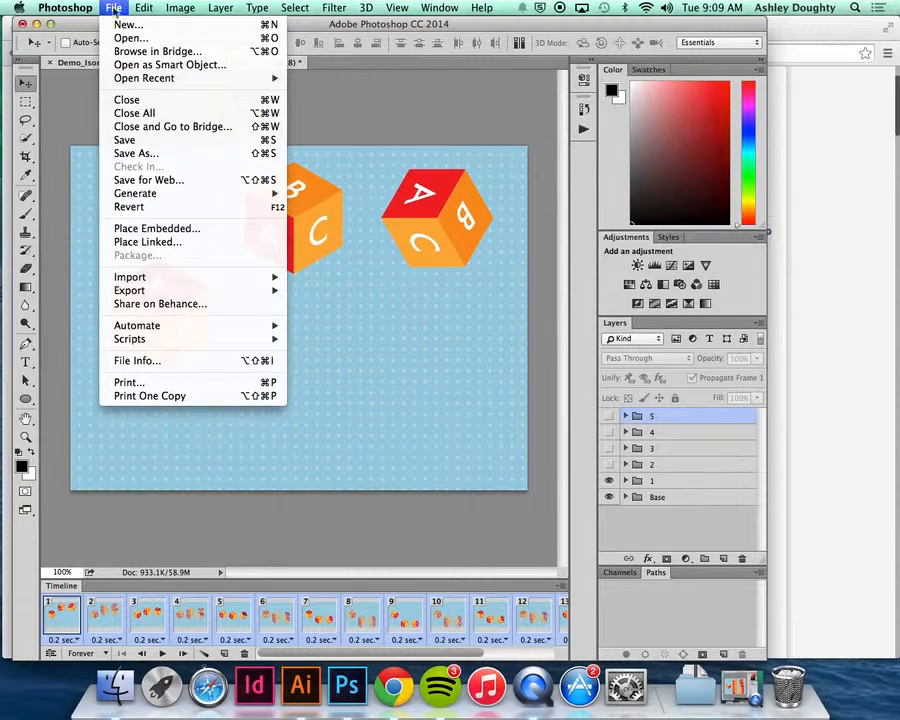
{"action": "left_click", "coordinate": [182, 181]}
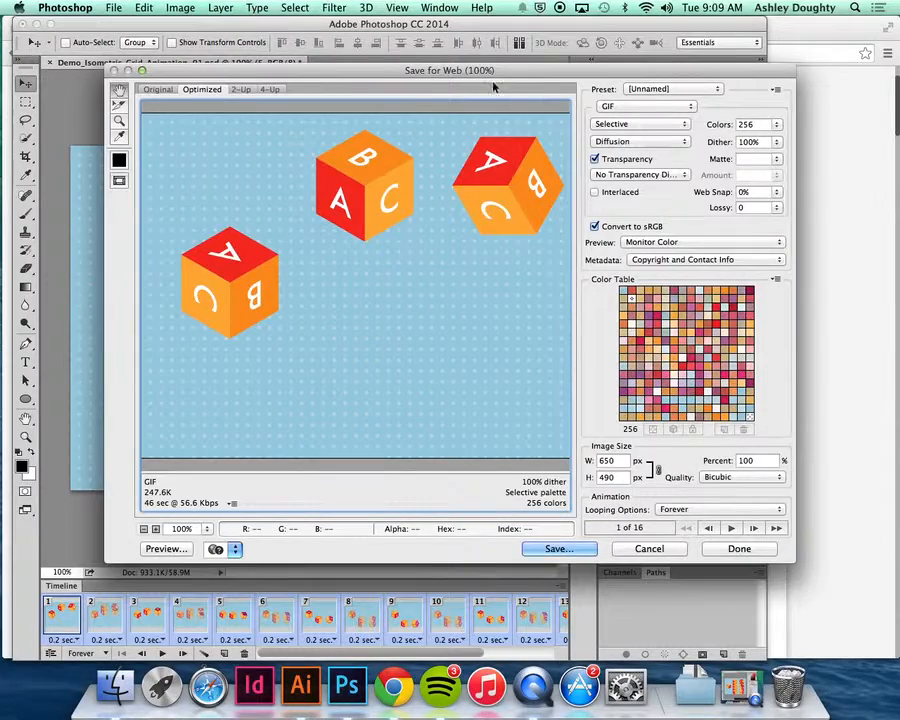
{"action": "left_click_drag", "start_coordinate": [492, 84], "coordinate": [377, 73]}
{"action": "left_click_drag", "start_coordinate": [513, 68], "coordinate": [528, 73]}
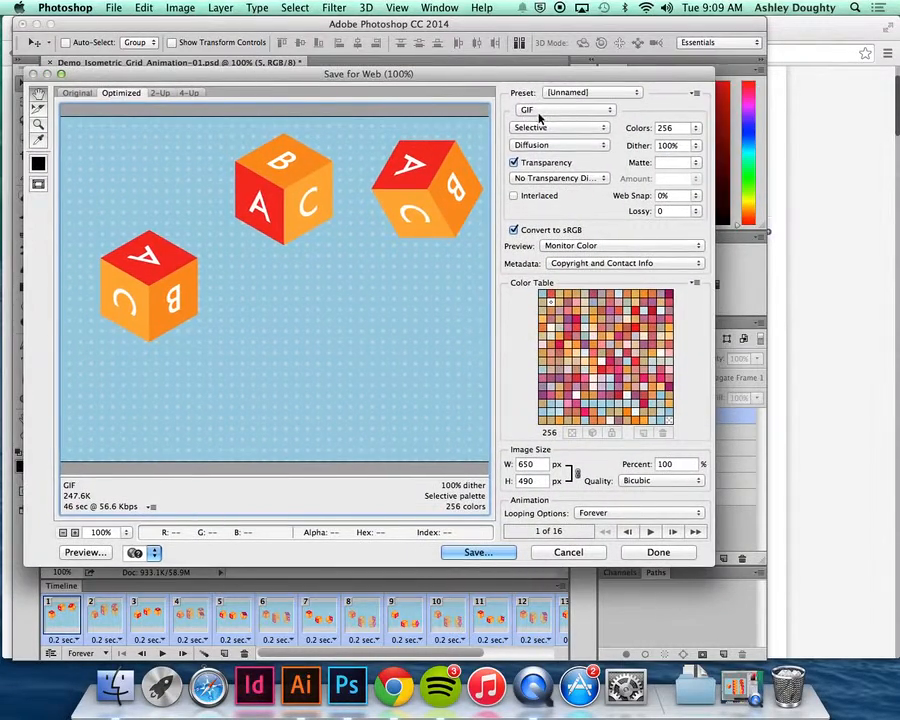
Choose GIF as the export format and preview the animation within the Save for Web dialog.
{"action": "left_click", "coordinate": [514, 112]}
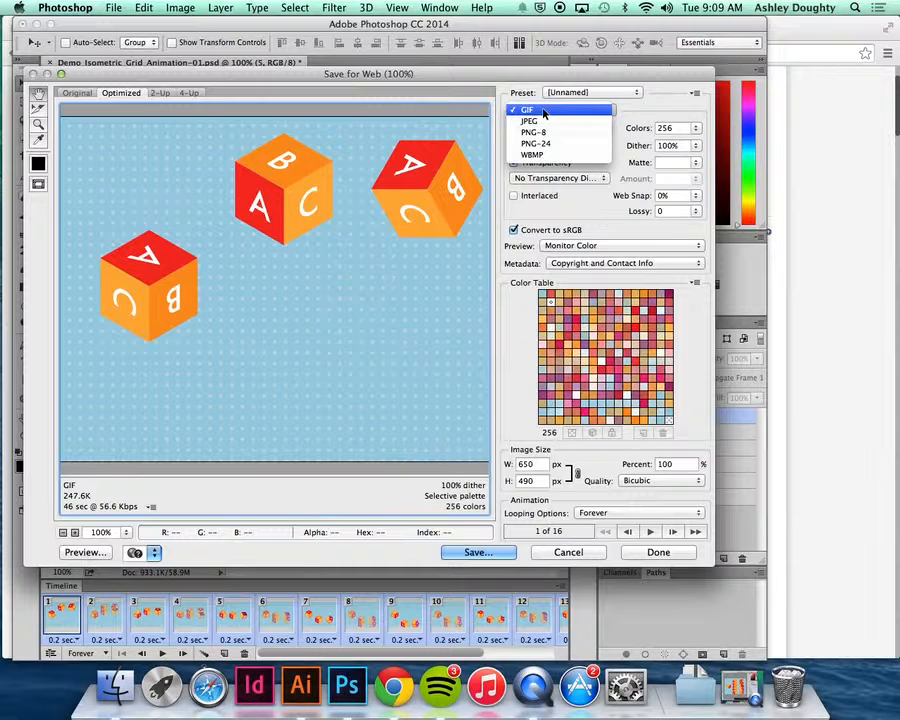
{"action": "left_click", "coordinate": [540, 113]}
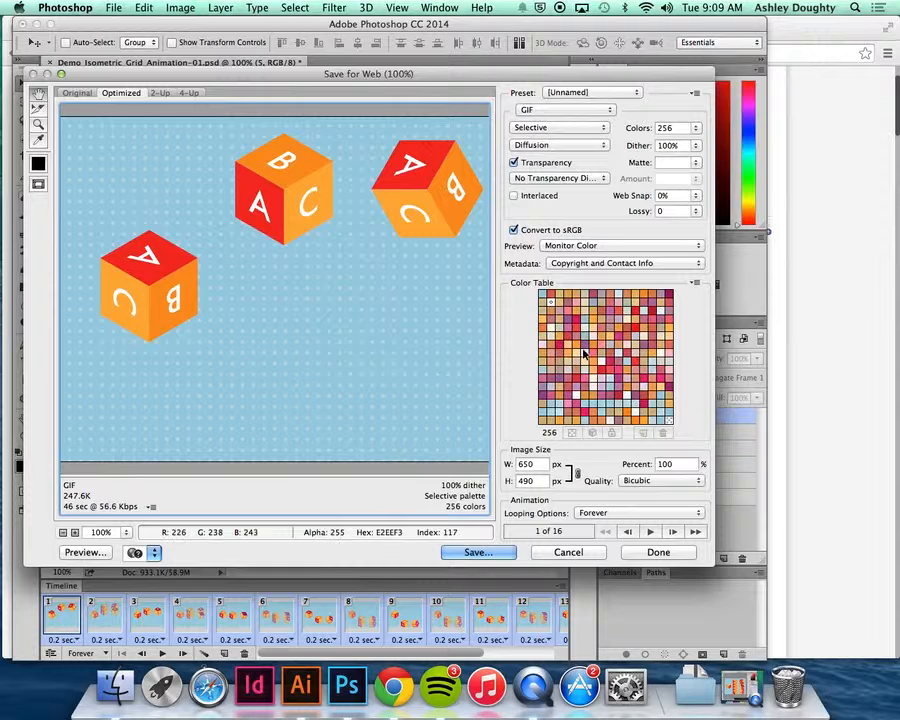
{"action": "left_click", "coordinate": [650, 533]}
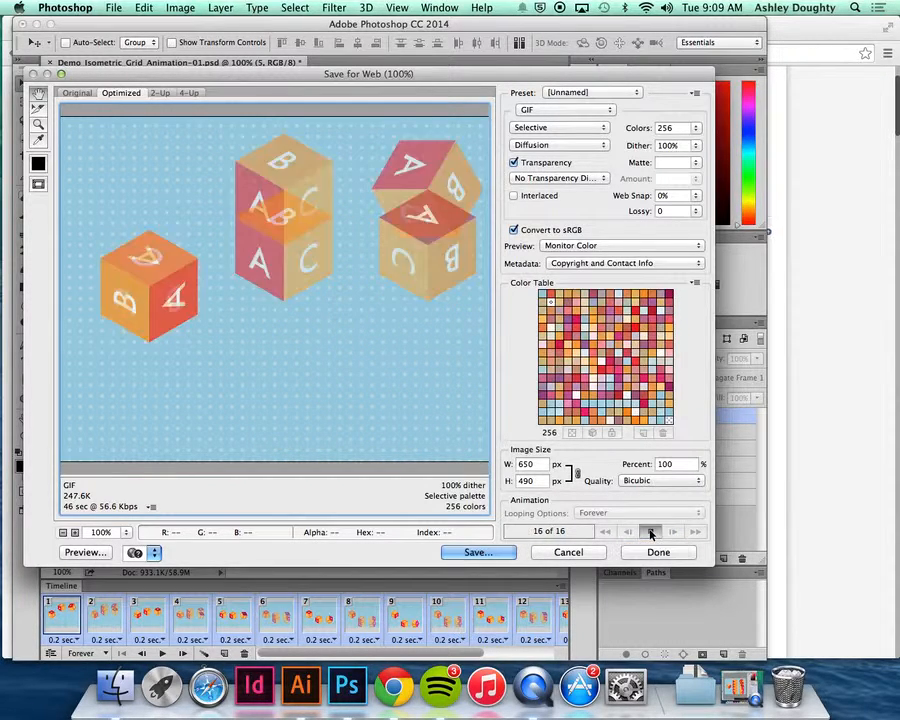
{"action": "left_click", "coordinate": [650, 533]}
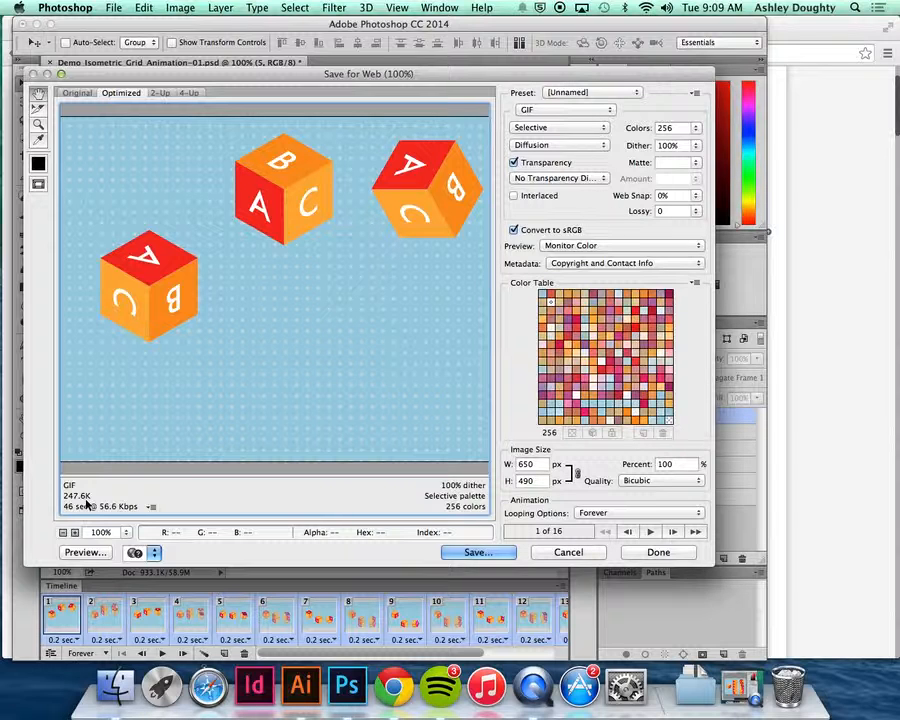
Compare the estimated GIF download time at 14.4, 128, 384, 256, 56.6 and 28.8 Kbps connection speeds.
{"action": "left_click", "coordinate": [151, 506]}
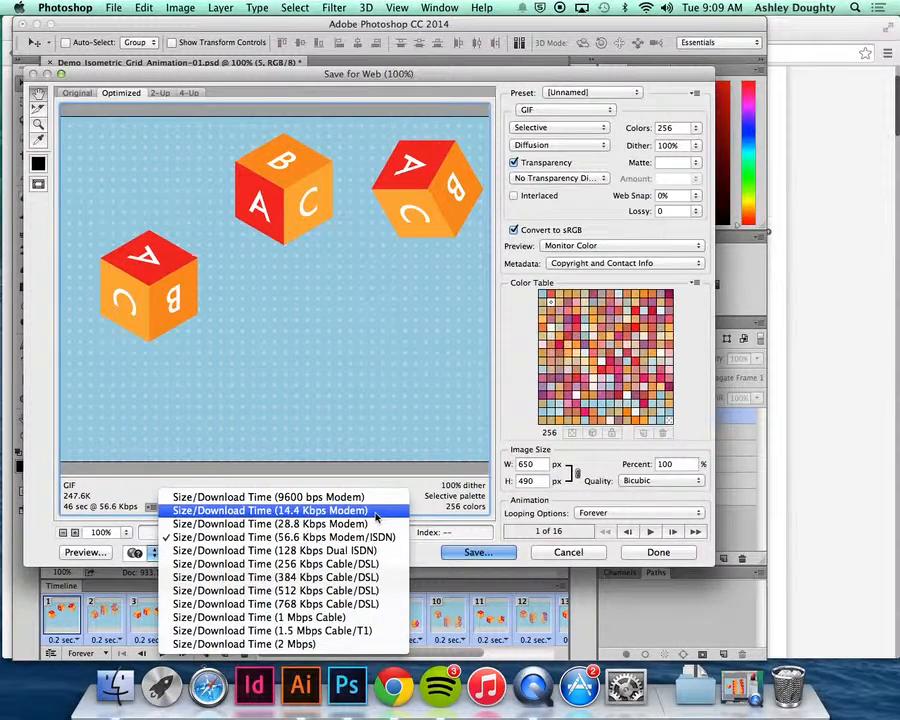
{"action": "left_click", "coordinate": [336, 512]}
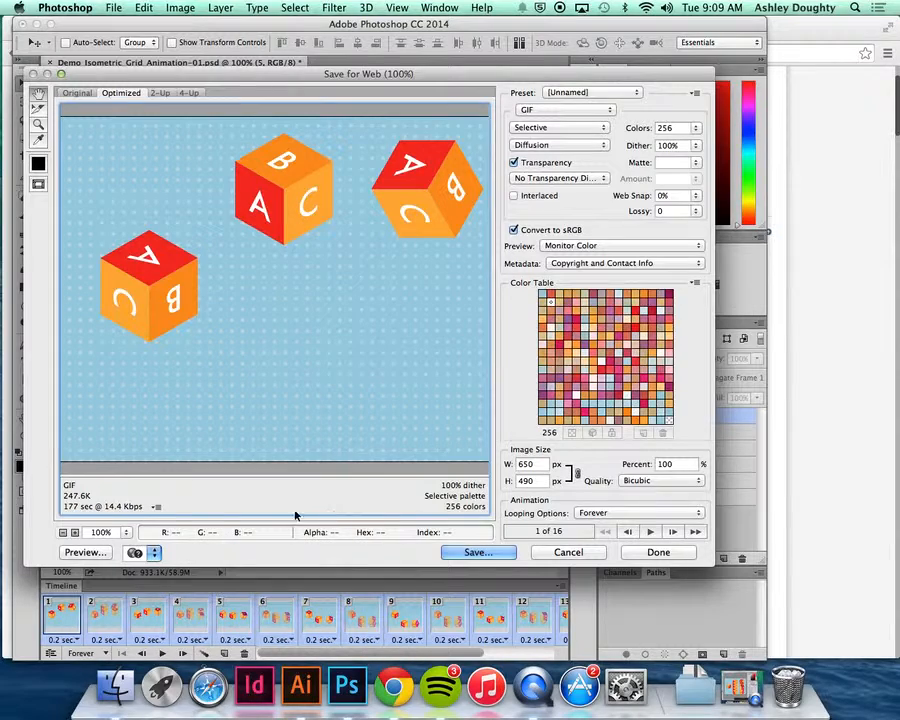
{"action": "left_click", "coordinate": [157, 509]}
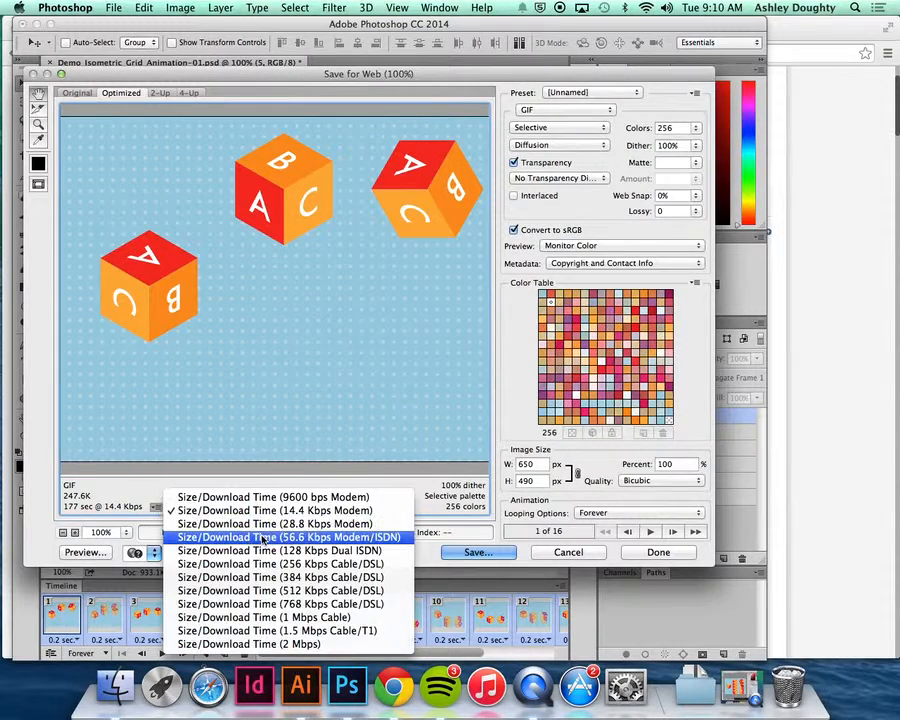
{"action": "left_click", "coordinate": [325, 550]}
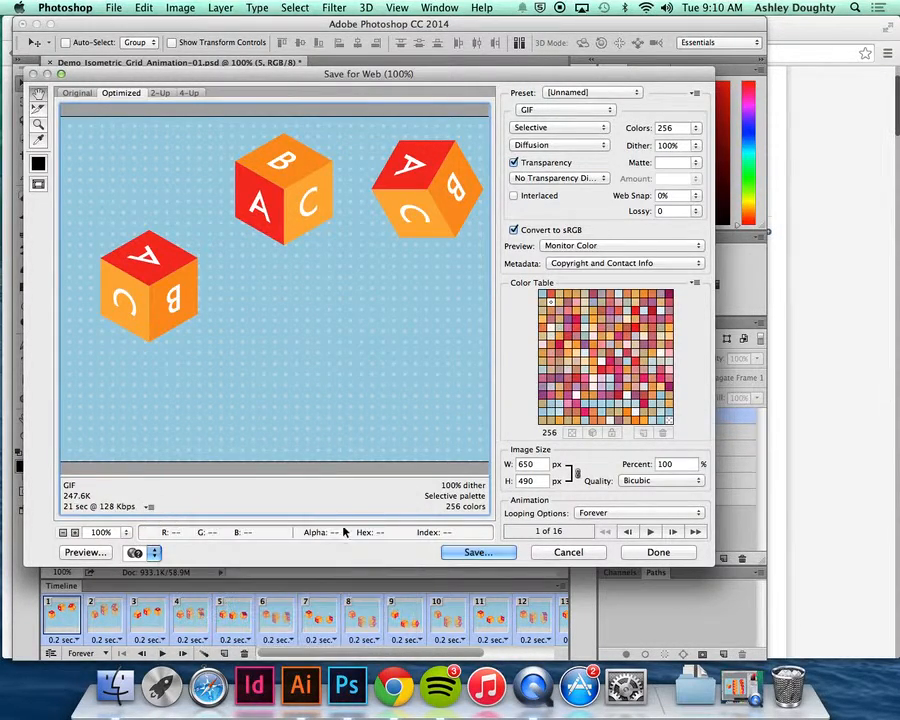
{"action": "left_click", "coordinate": [158, 507]}
{"action": "left_click", "coordinate": [215, 577]}
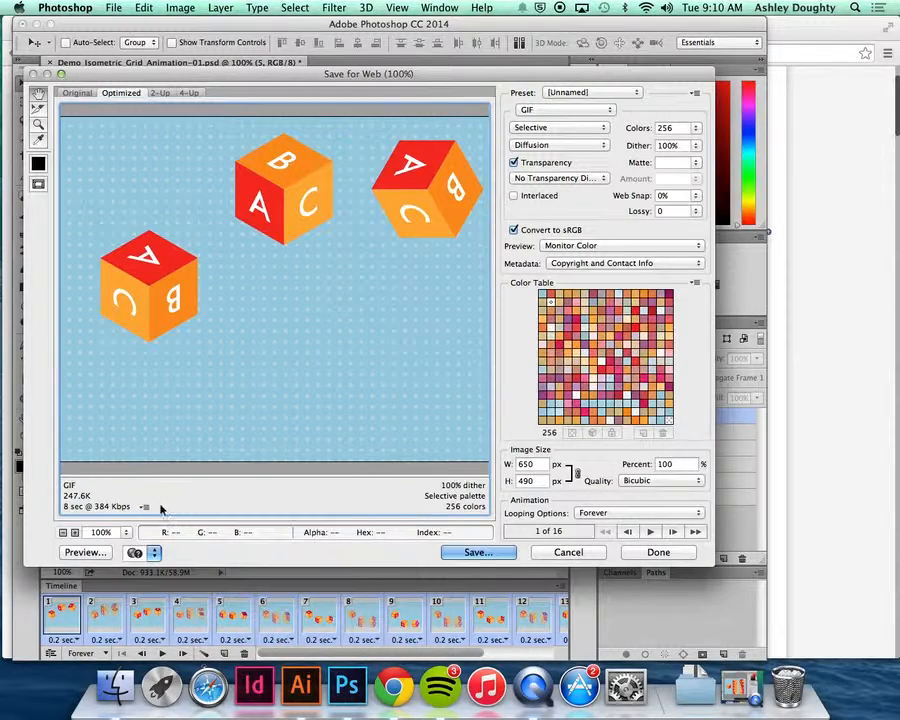
{"action": "left_click", "coordinate": [145, 506]}
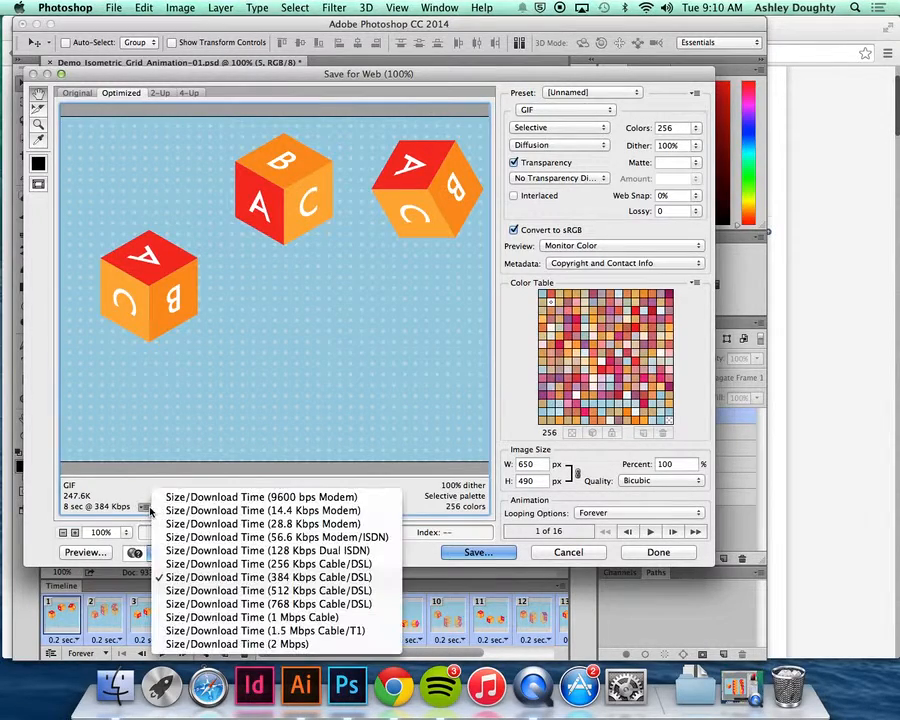
{"action": "left_click", "coordinate": [238, 564]}
{"action": "left_click", "coordinate": [152, 507]}
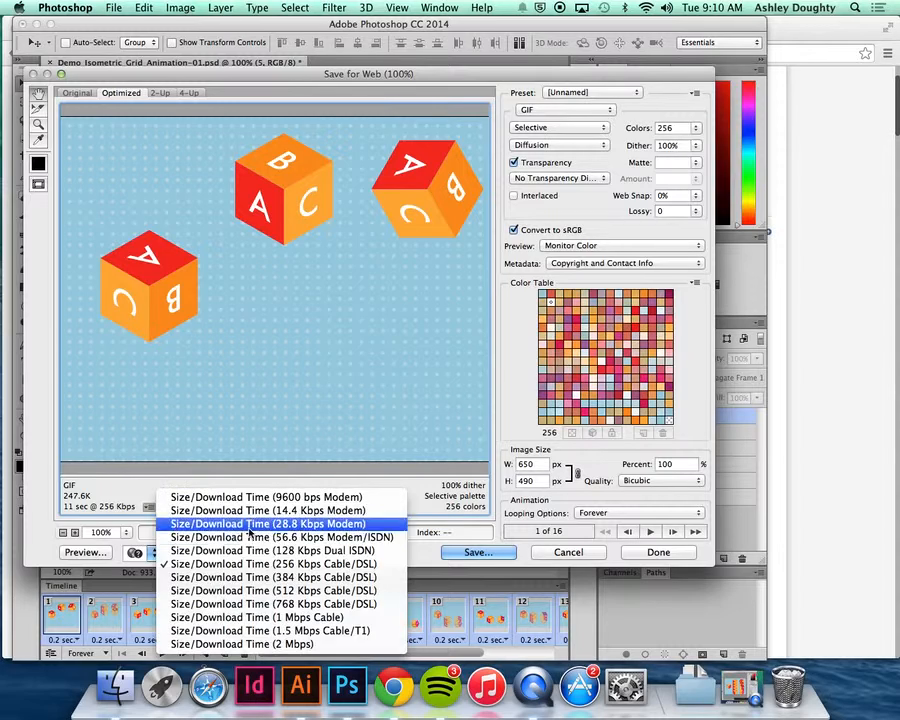
{"action": "left_click", "coordinate": [180, 541]}
{"action": "left_click", "coordinate": [151, 507]}
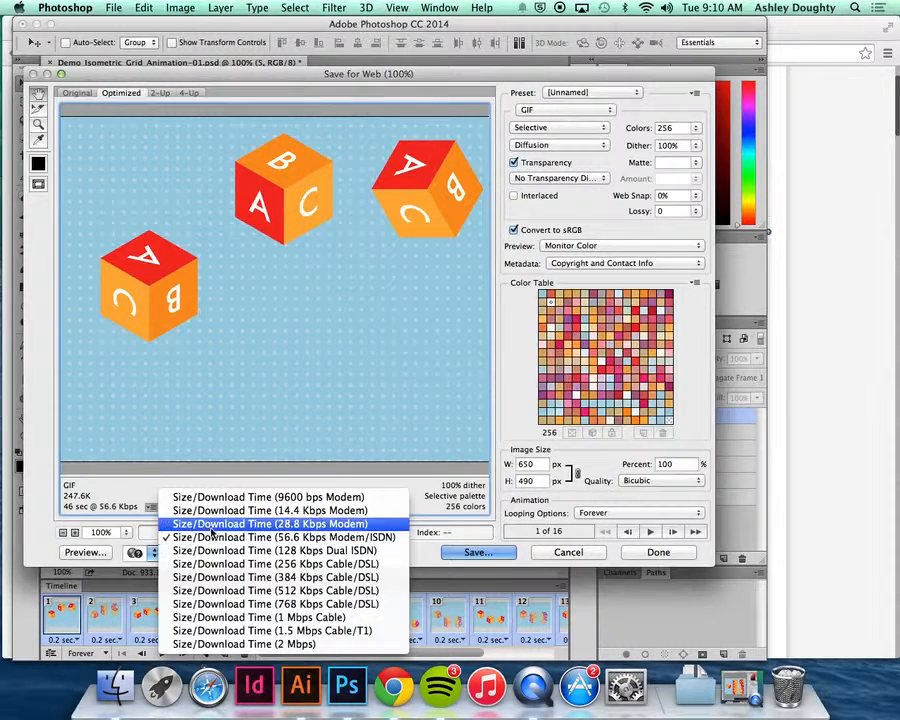
{"action": "left_click", "coordinate": [278, 521]}
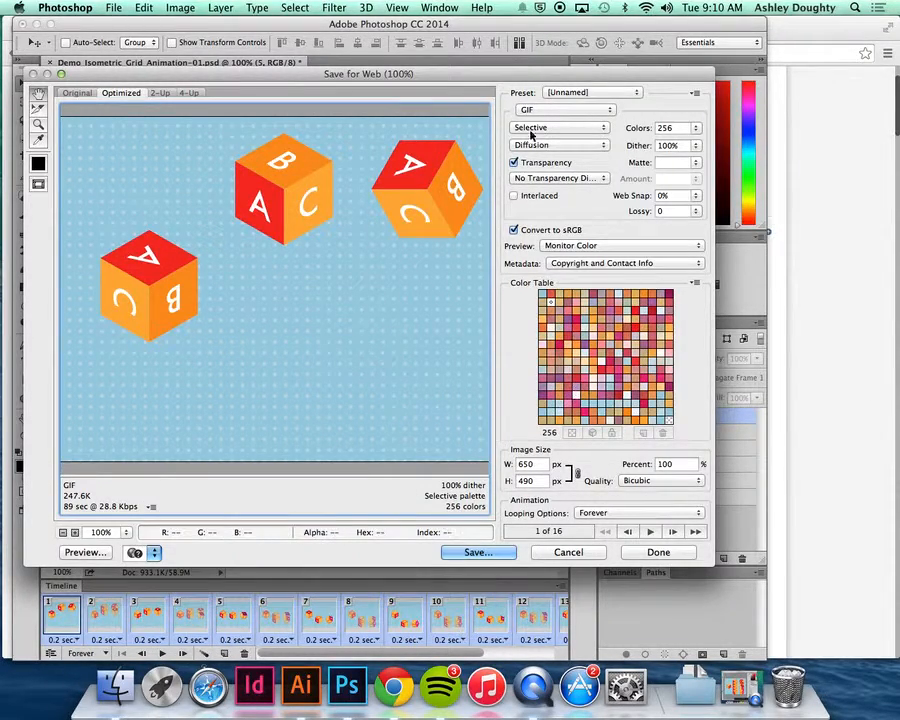
Reduce the GIF's number of colors to 32 and further to 8 for a smaller file.
{"action": "left_click", "coordinate": [696, 128]}
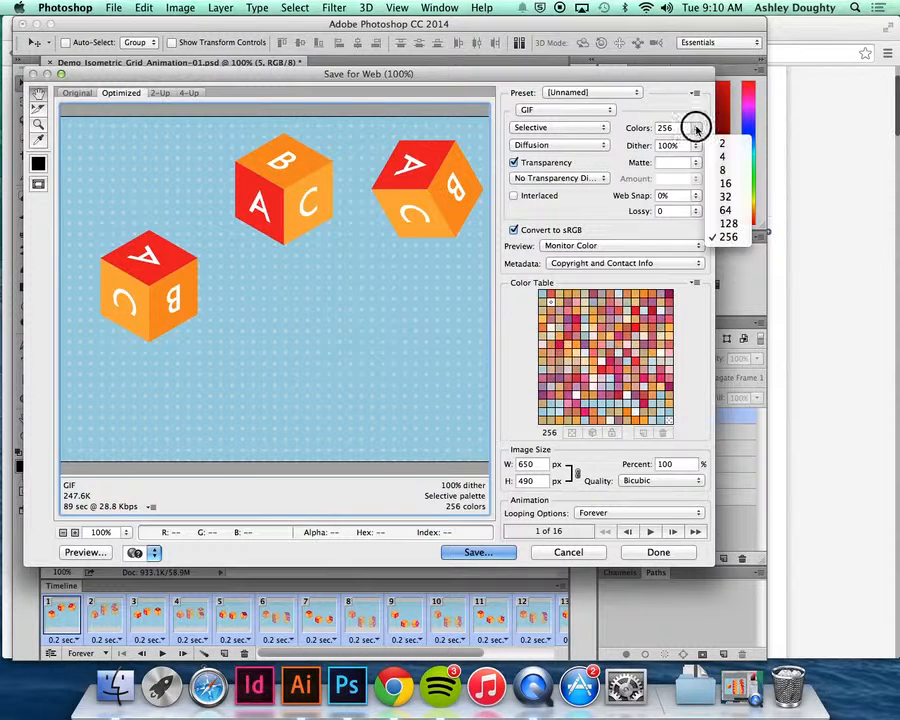
{"action": "left_click", "coordinate": [727, 197]}
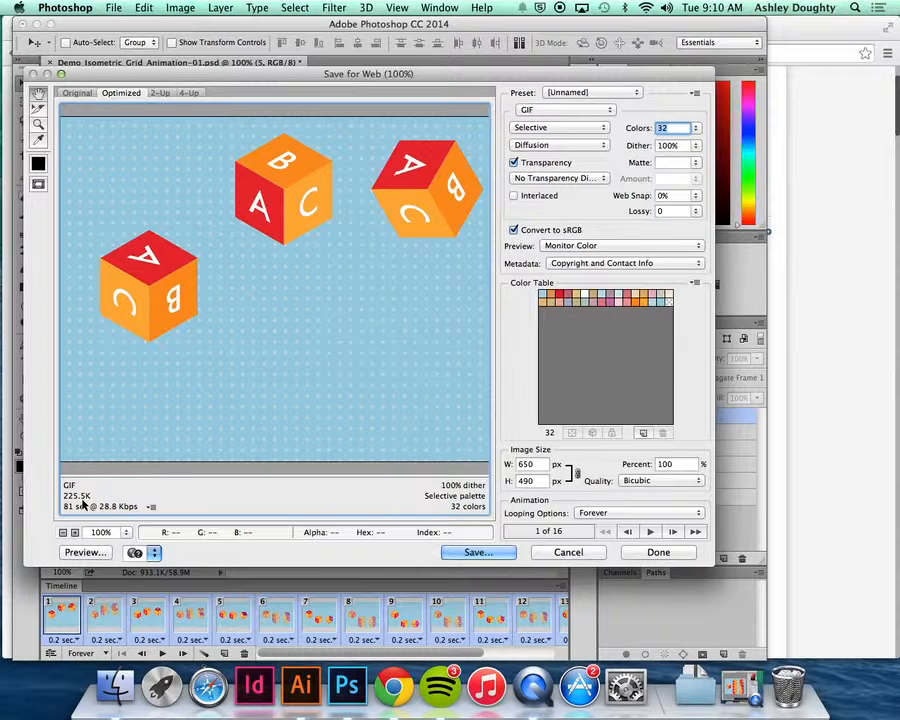
{"action": "left_click", "coordinate": [695, 128]}
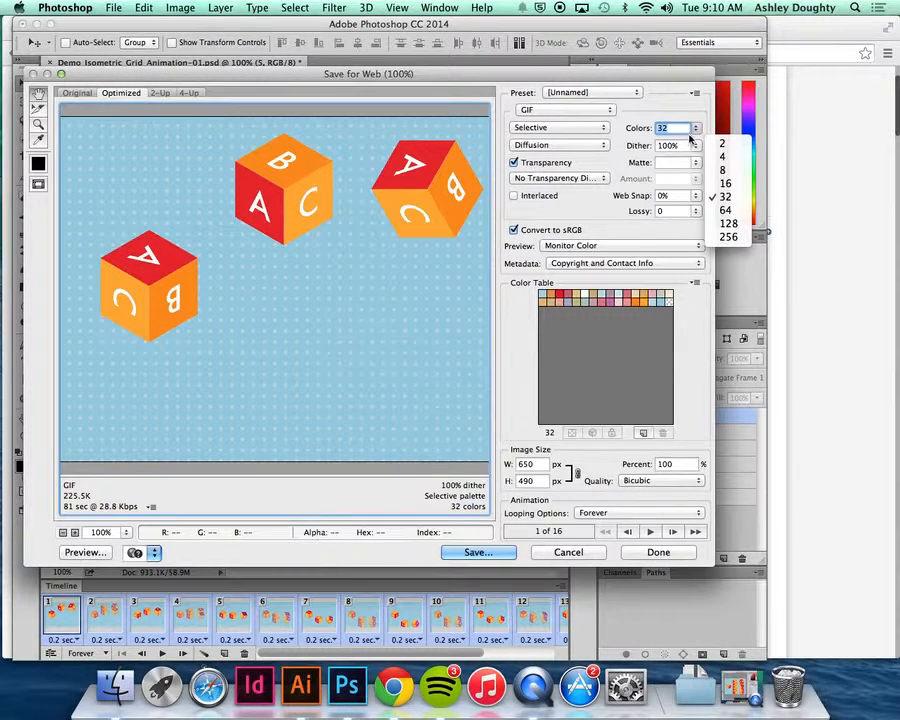
{"action": "left_click", "coordinate": [727, 170]}
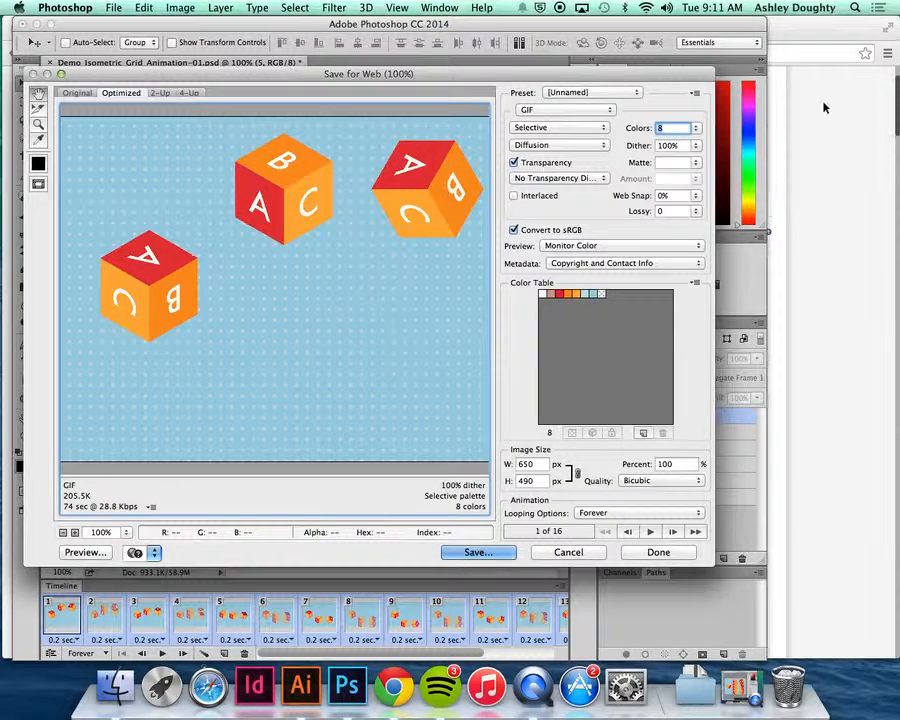
Set the GIF's number of colors to 256 and its looping option to Forever.
{"action": "left_click", "coordinate": [697, 133]}
{"action": "left_click", "coordinate": [728, 237]}
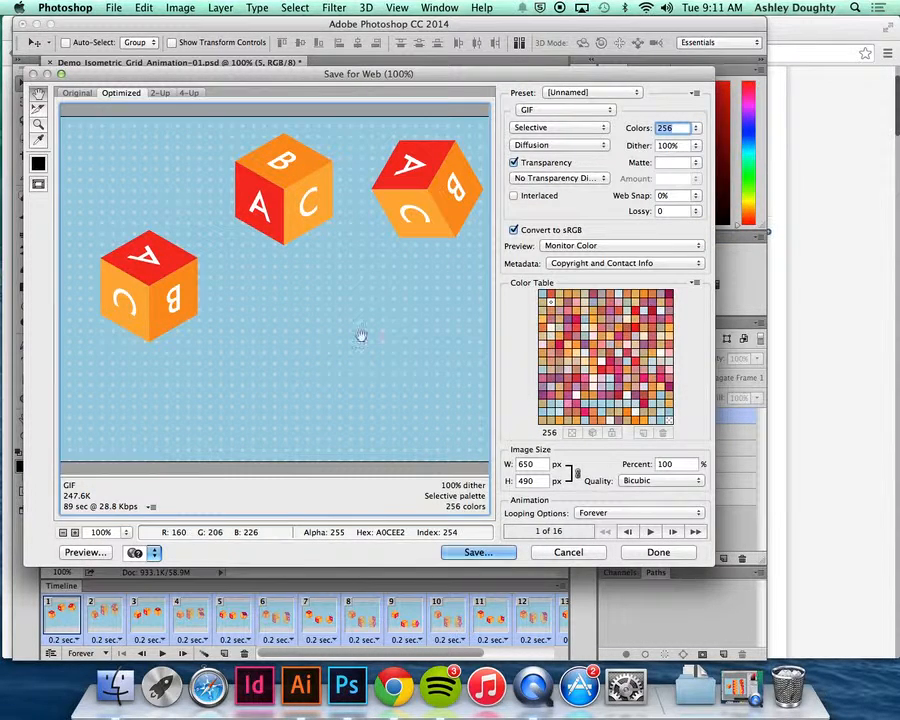
{"action": "left_click", "coordinate": [618, 513]}
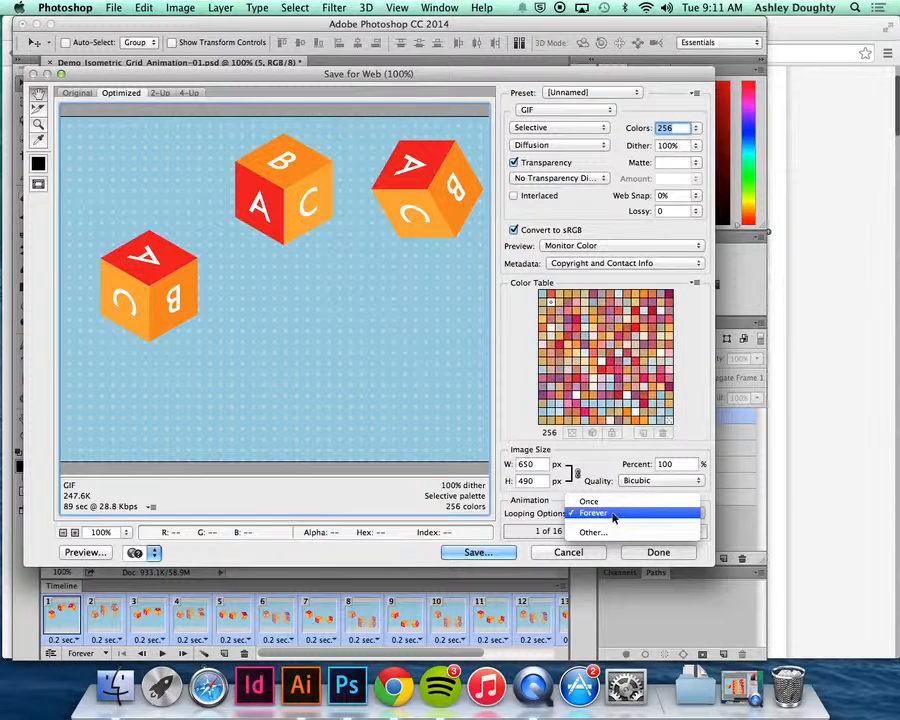
{"action": "left_click", "coordinate": [598, 515]}
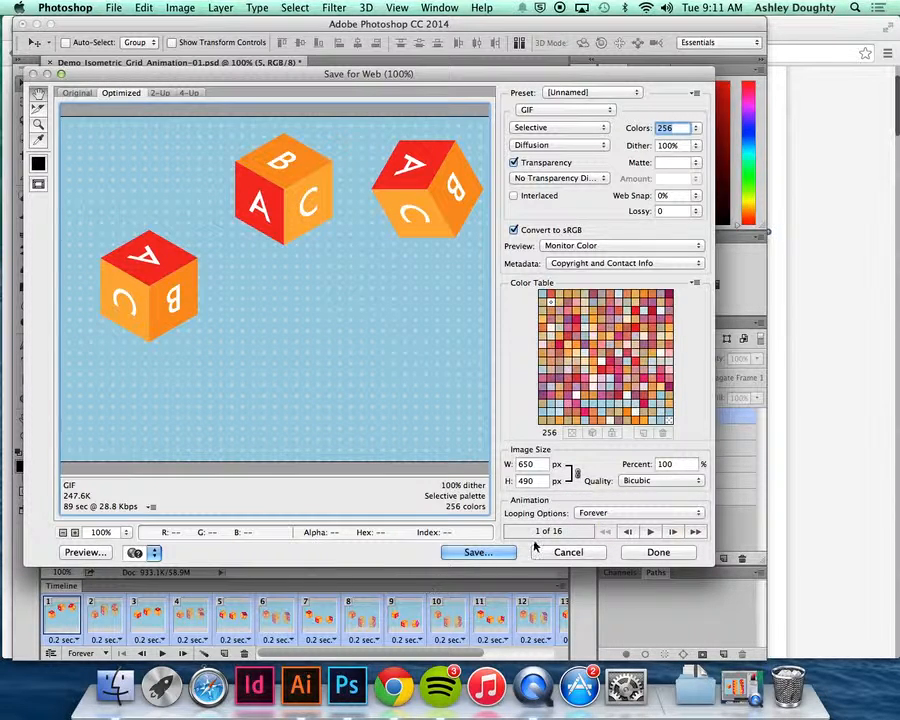
Save the optimized animation as Demo_Isometric_Grid_Animation-01.gif in the Demos folder, using the Images Only format.
{"action": "left_click", "coordinate": [493, 555]}
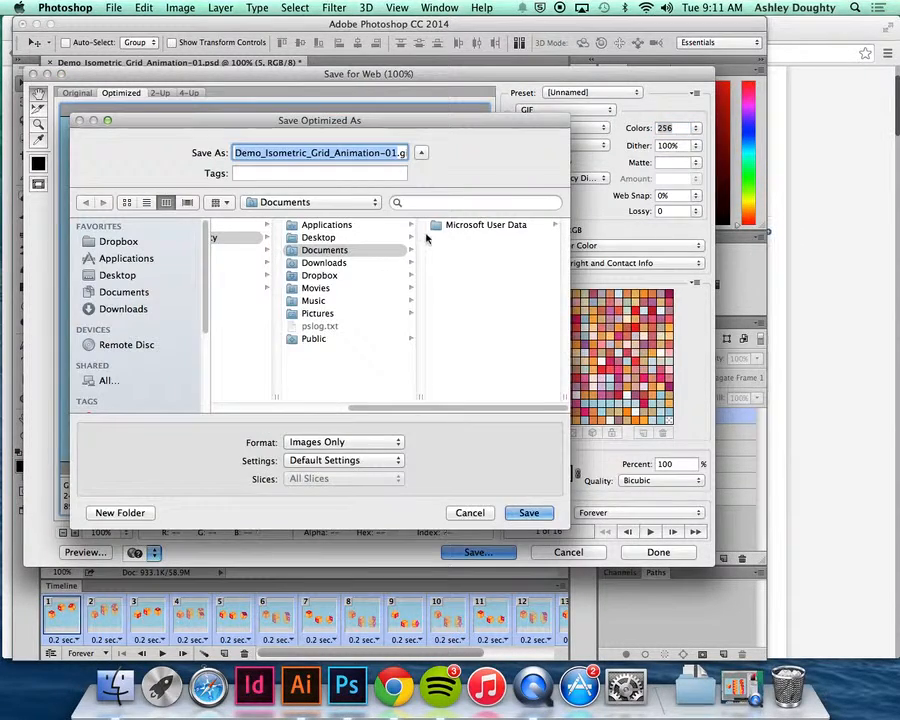
{"action": "left_click", "coordinate": [349, 201]}
{"action": "left_click", "coordinate": [342, 295]}
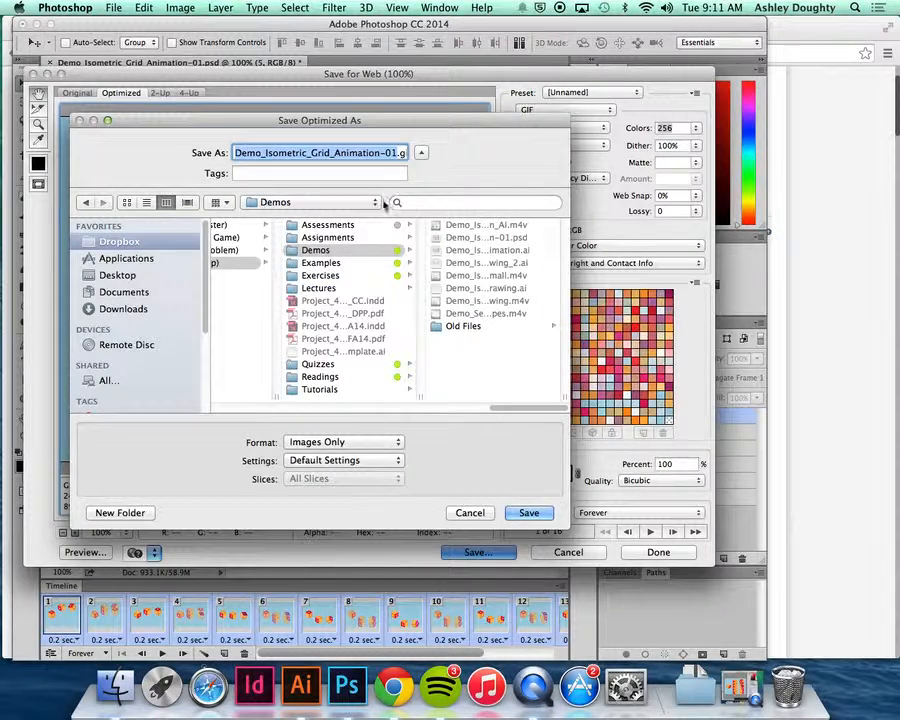
{"action": "left_click", "coordinate": [532, 515]}
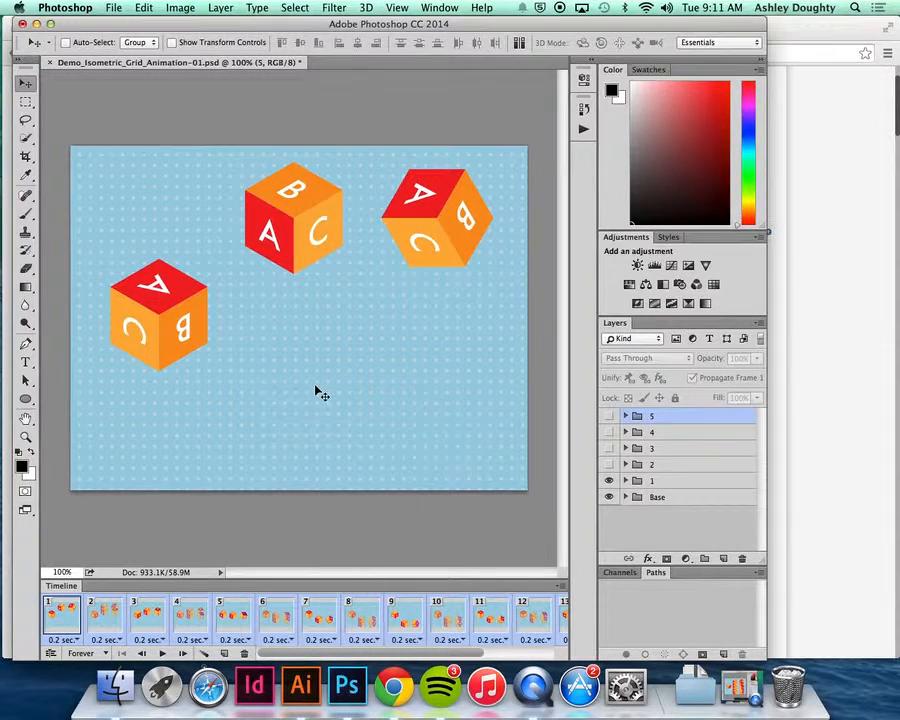
Switch to Finder and play Demo_Isometric_Grid_Animation-01.gif from the Demos folder in a quick preview, closing it when done.
{"action": "key", "text": "super+Tab"}
{"action": "key", "text": "super+Tab"}
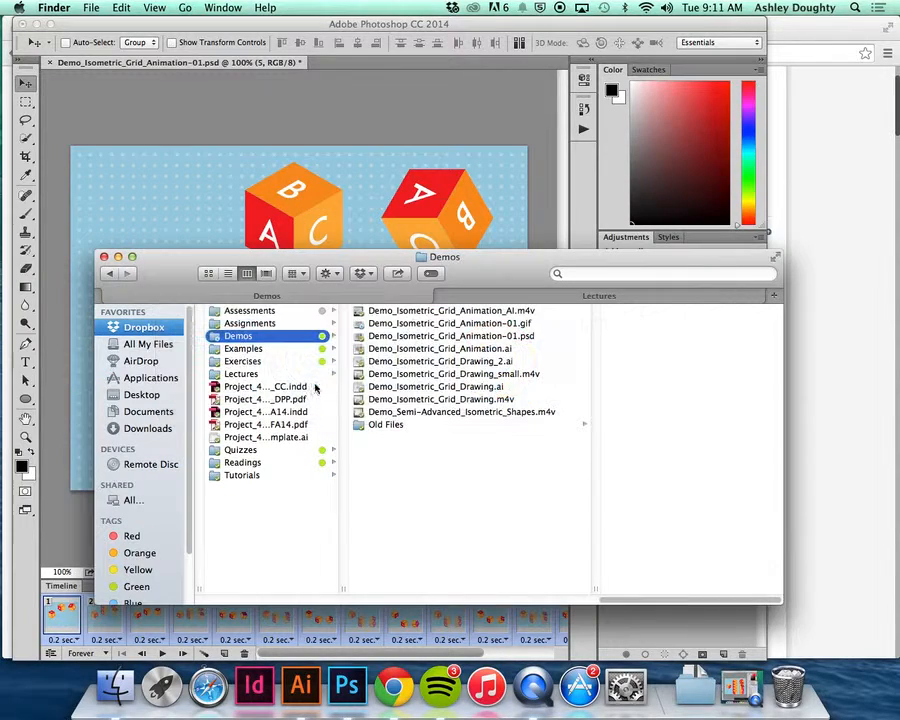
{"action": "left_click", "coordinate": [547, 326]}
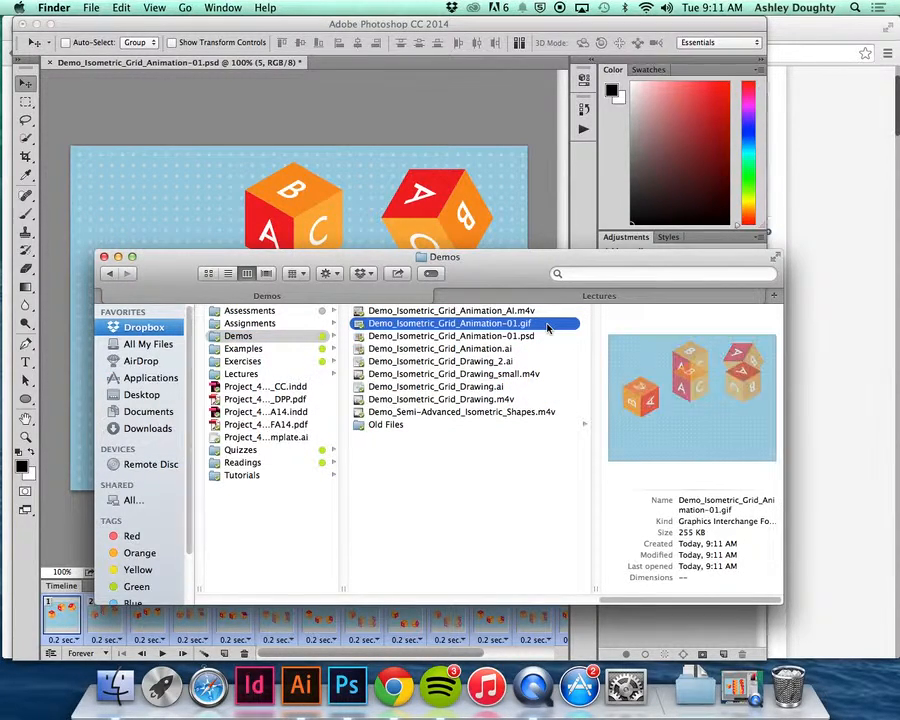
{"action": "key", "text": "space"}
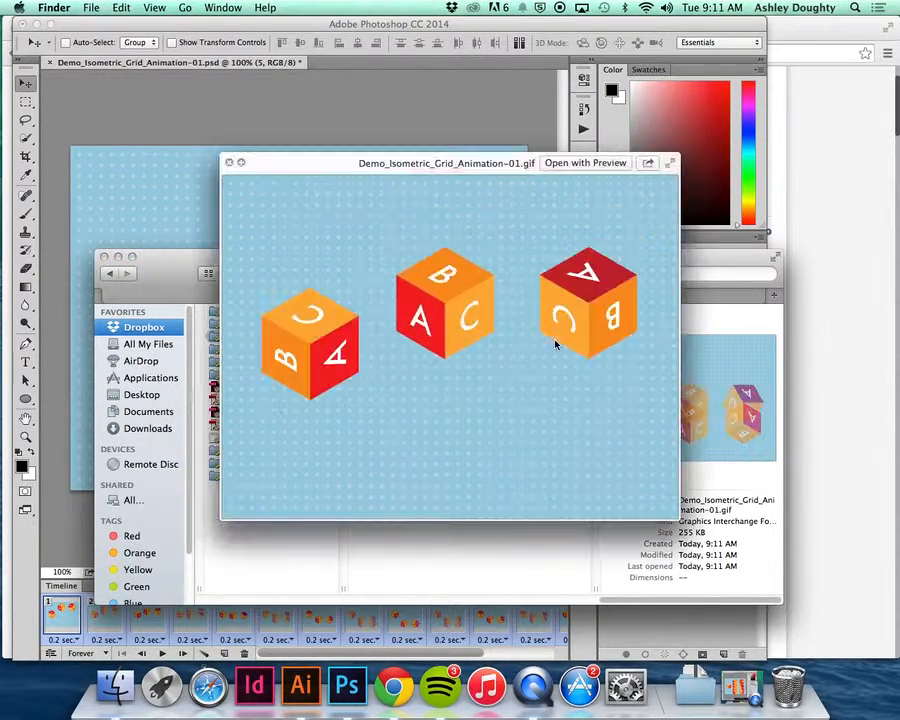
{"action": "left_click_drag", "start_coordinate": [508, 162], "coordinate": [458, 152]}
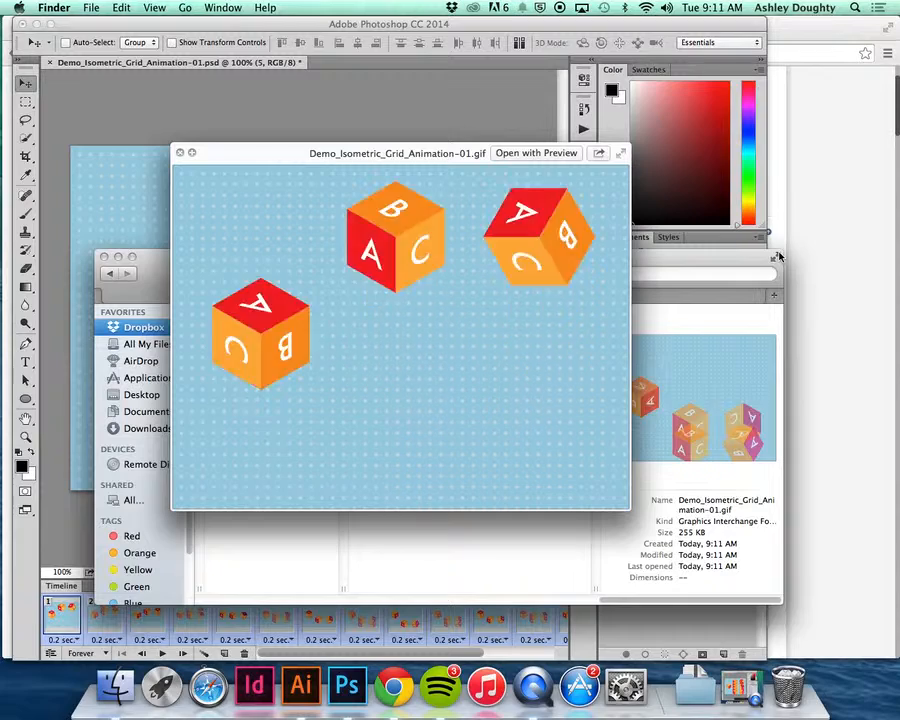
{"action": "key", "text": "space"}
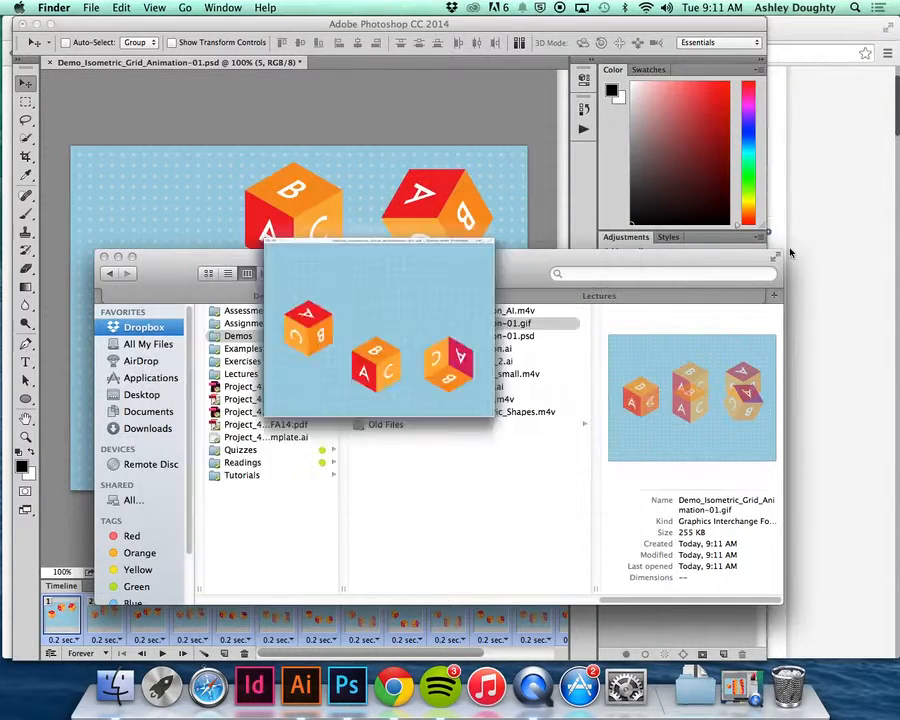
Open Demo_Isometric_Grid_Animation-01.gif from Finder in a new Chrome tab to watch the animation play in the browser.
{"action": "left_click", "coordinate": [393, 686]}
{"action": "left_click", "coordinate": [485, 34]}
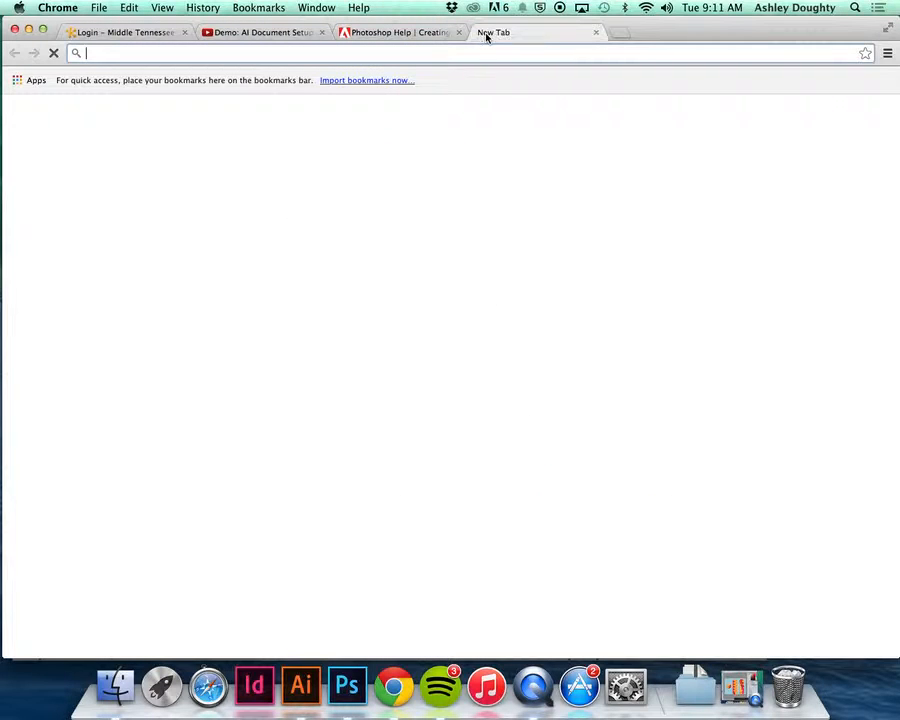
{"action": "left_click", "coordinate": [116, 686]}
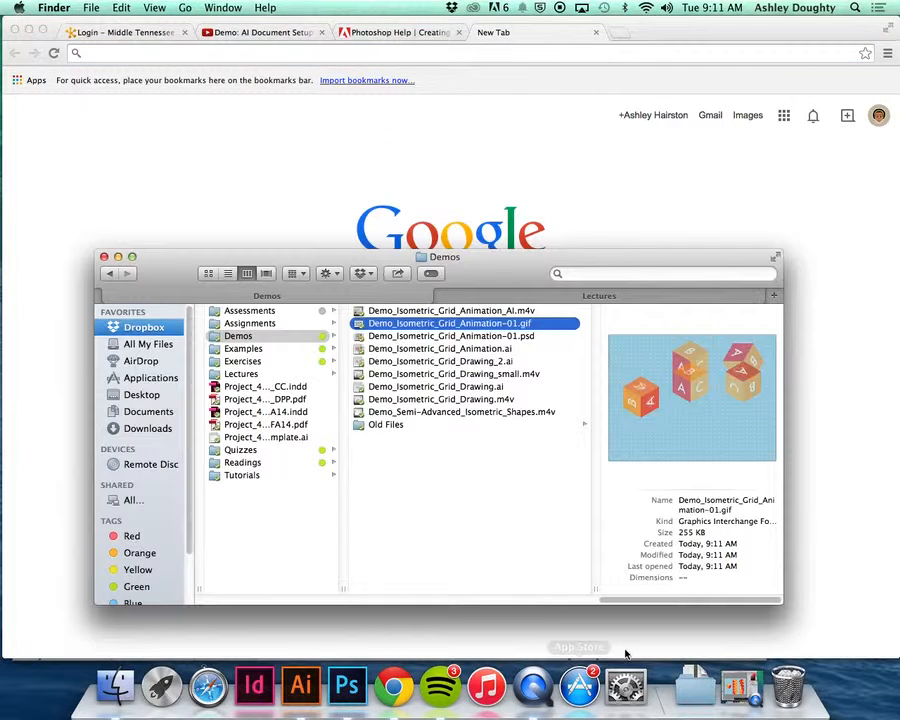
{"action": "left_click_drag", "start_coordinate": [495, 320], "coordinate": [389, 163]}
{"action": "left_click", "coordinate": [464, 204]}
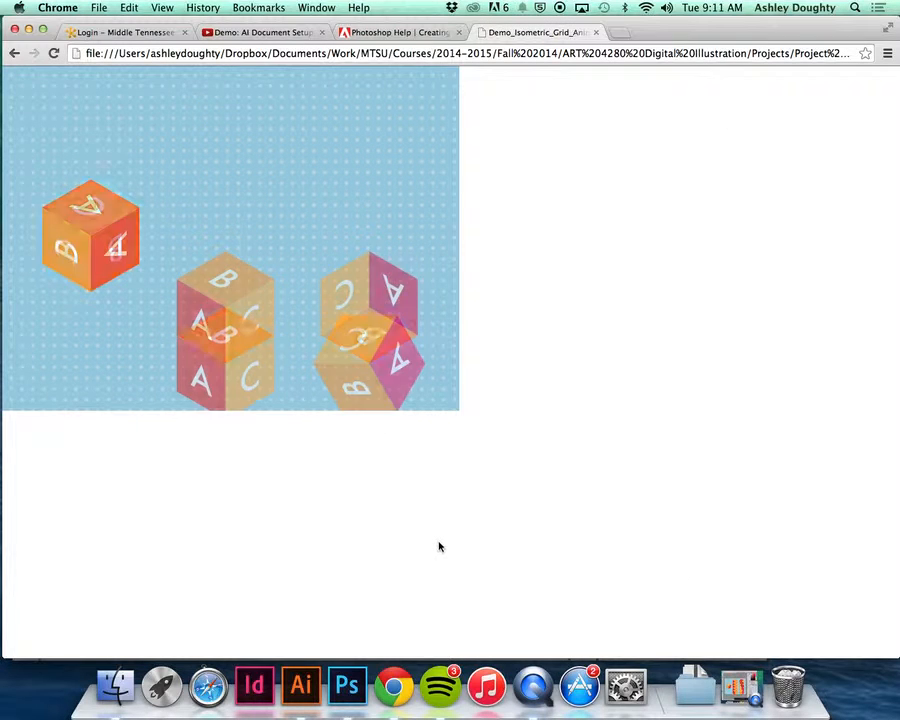